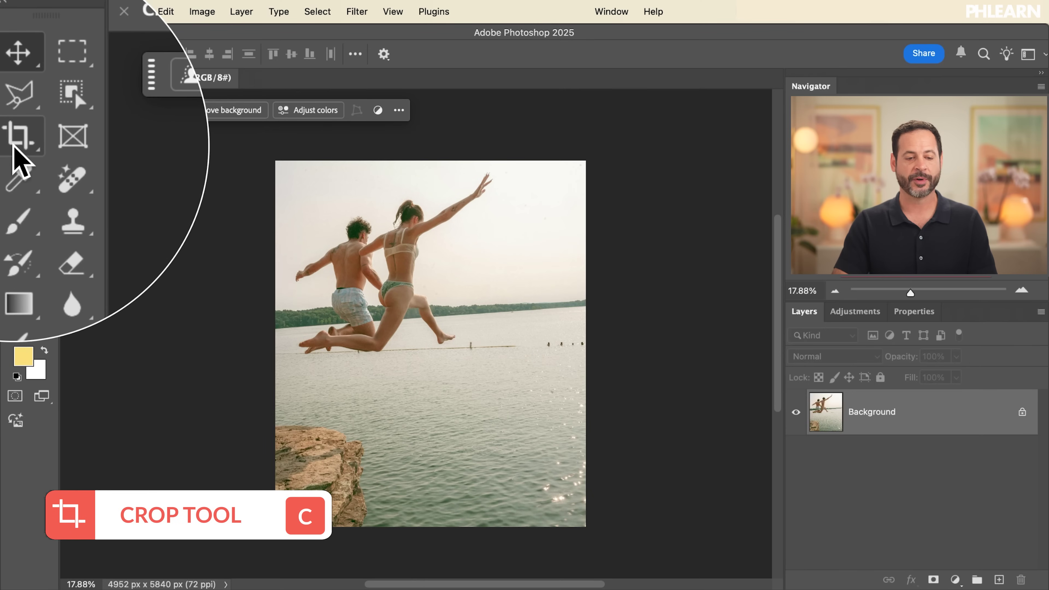
Choose the Crop tool and set the ratio to 1:1 (Square), after briefly trying 4:5
{"action": "left_click", "coordinate": [14, 144]}
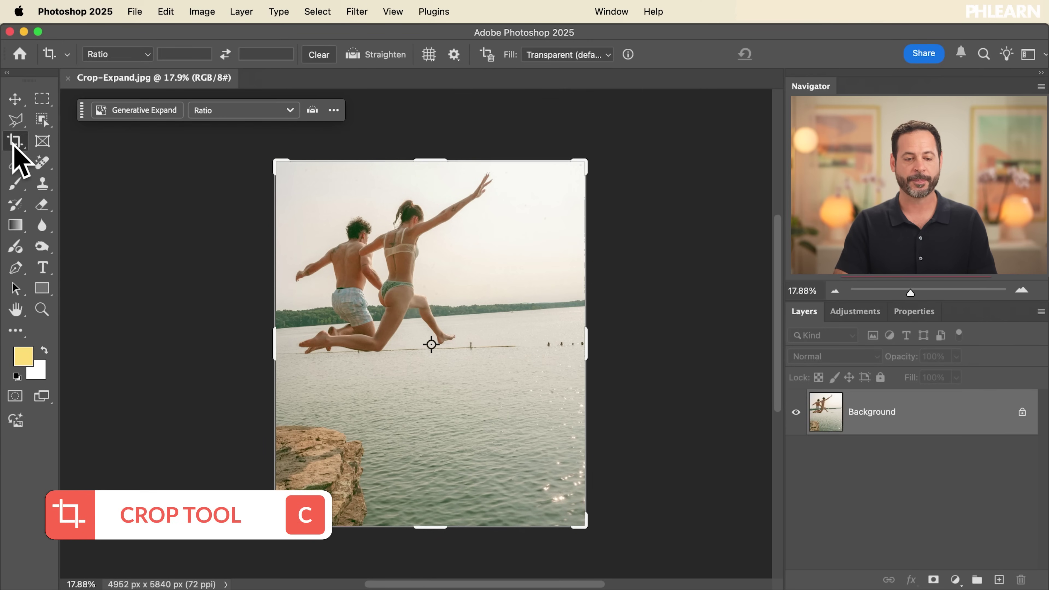
{"action": "scroll", "coordinate": [456, 315], "scroll_direction": "up", "scroll_amount": 5}
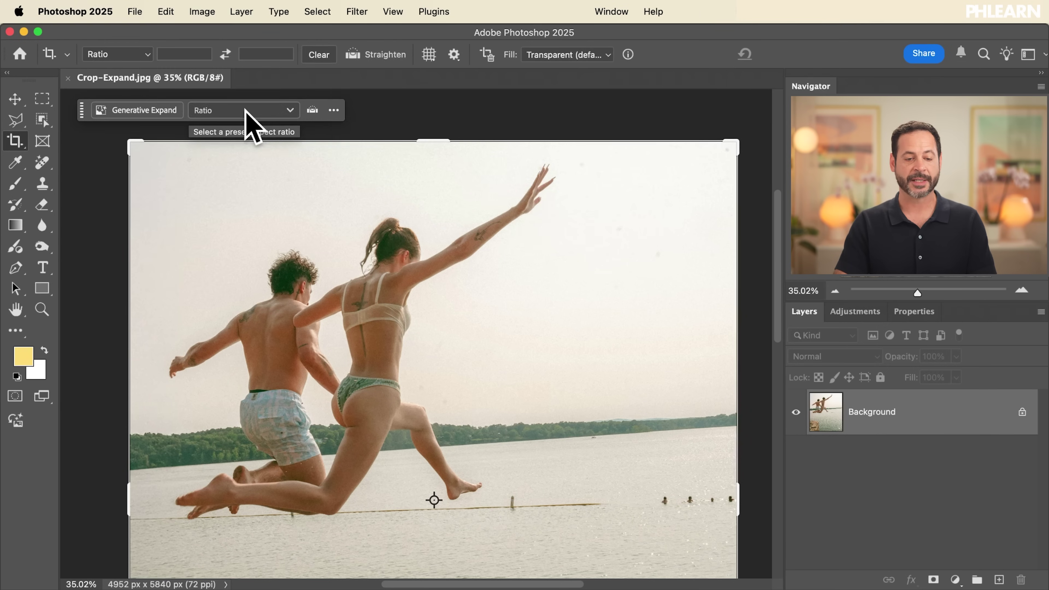
{"action": "left_click", "coordinate": [134, 58]}
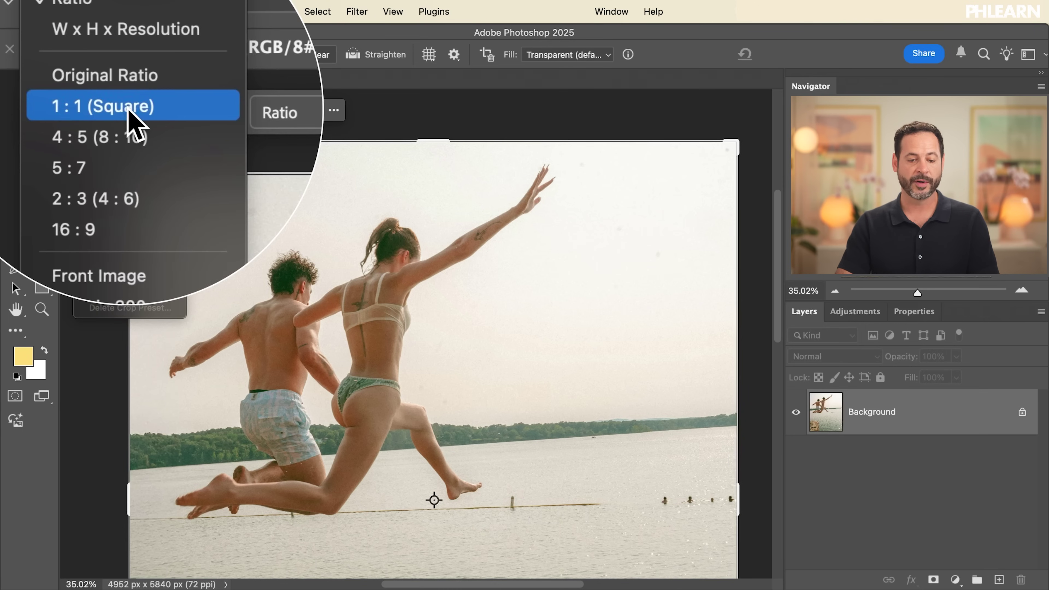
{"action": "left_click", "coordinate": [129, 106]}
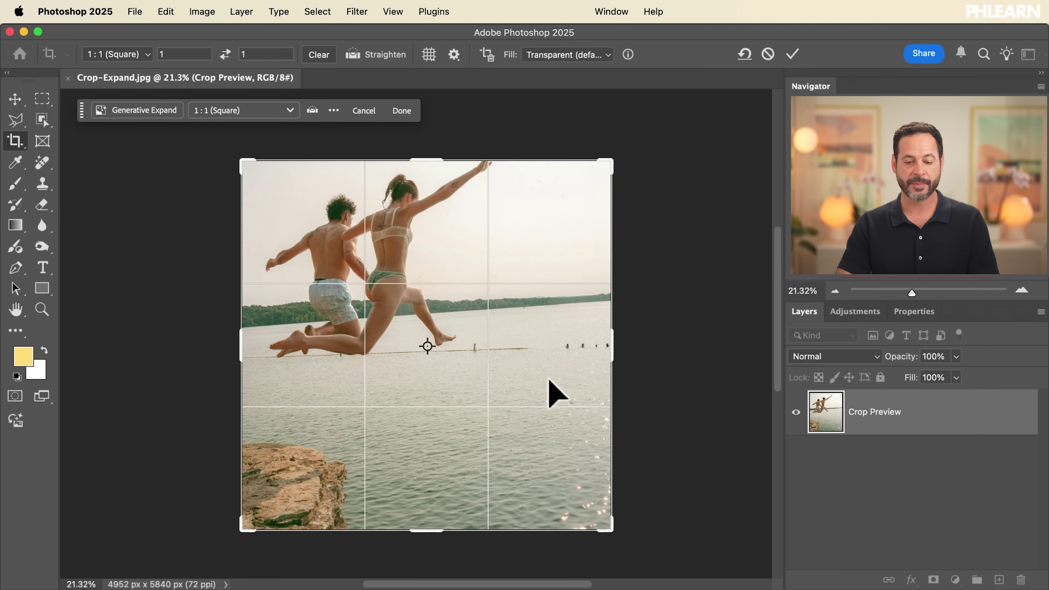
{"action": "left_click", "coordinate": [273, 112]}
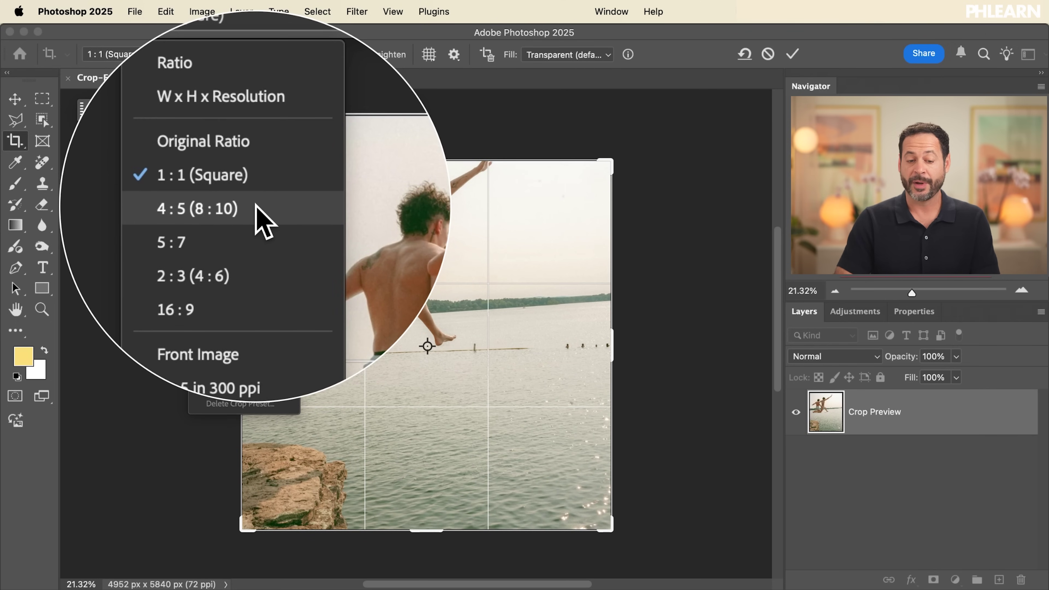
{"action": "left_click", "coordinate": [256, 205]}
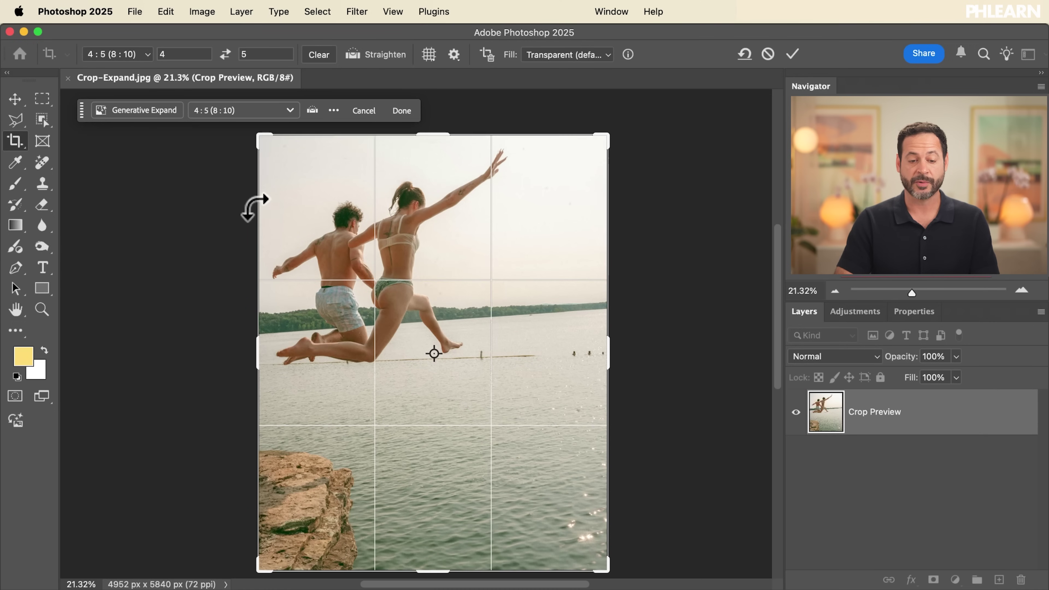
{"action": "left_click", "coordinate": [244, 110]}
{"action": "left_click", "coordinate": [231, 190]}
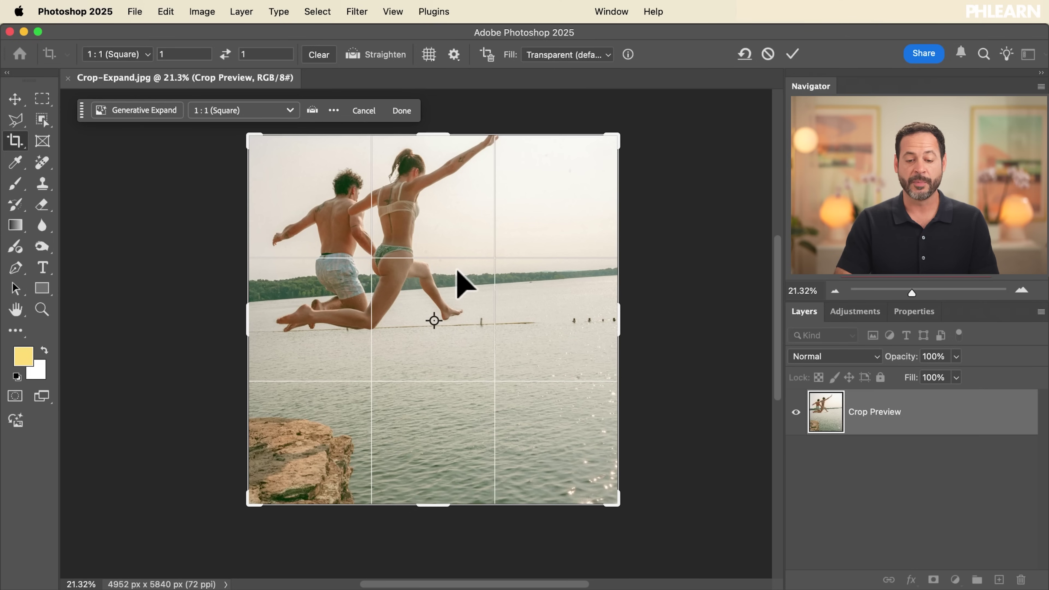
Drag the photo down and right inside the square crop, leaving transparent space top and left
{"action": "left_click_drag", "start_coordinate": [425, 283], "coordinate": [485, 361]}
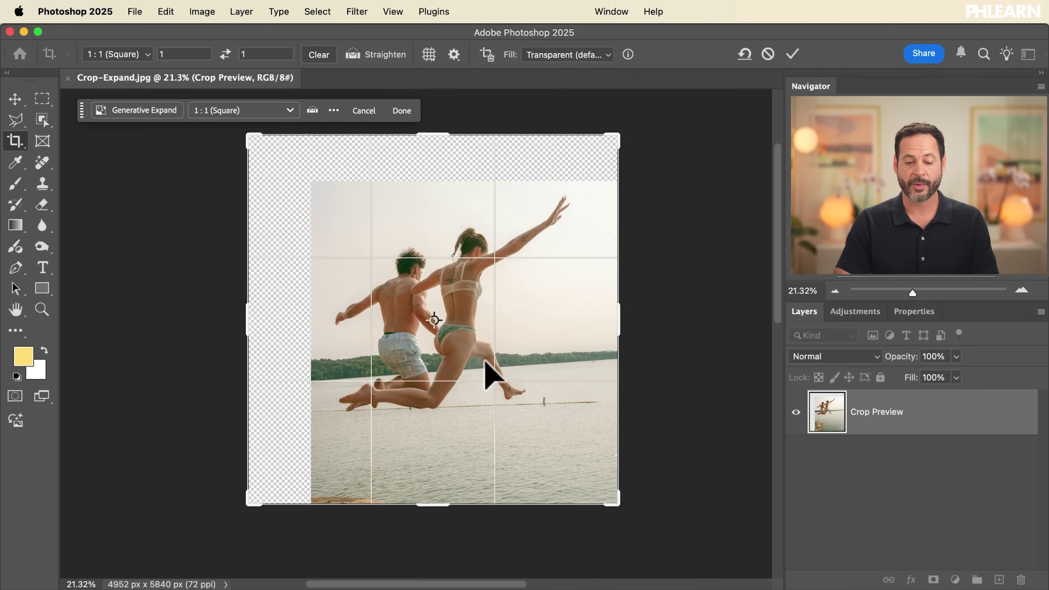
{"action": "scroll", "coordinate": [486, 374], "scroll_direction": "up", "scroll_amount": 3}
{"action": "scroll", "coordinate": [487, 374], "scroll_direction": "down", "scroll_amount": 2}
{"action": "scroll", "coordinate": [486, 363], "scroll_direction": "up", "scroll_amount": 2}
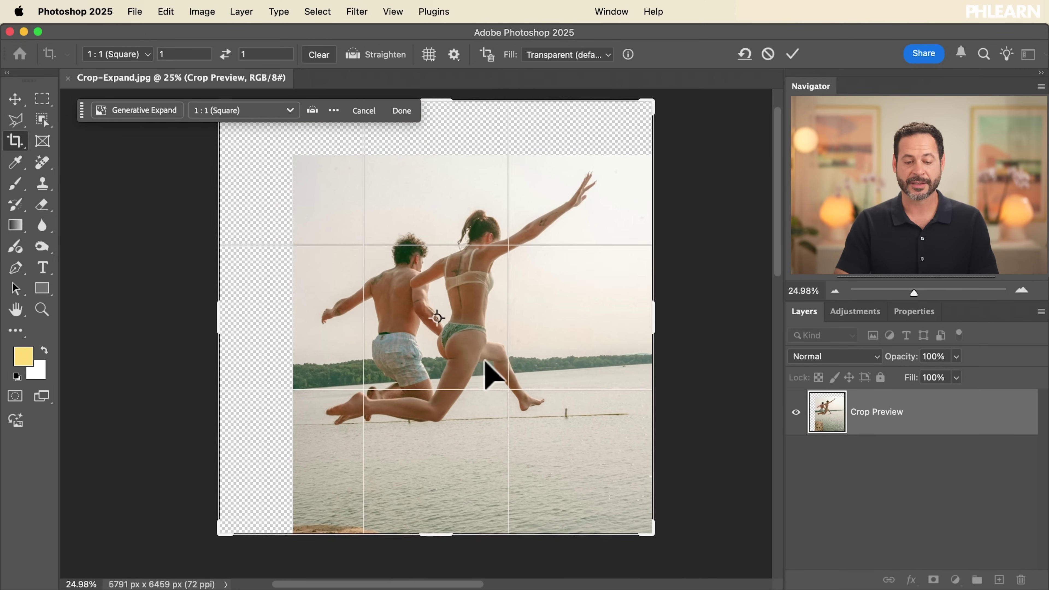
{"action": "scroll", "coordinate": [490, 375], "scroll_direction": "right", "scroll_amount": 3}
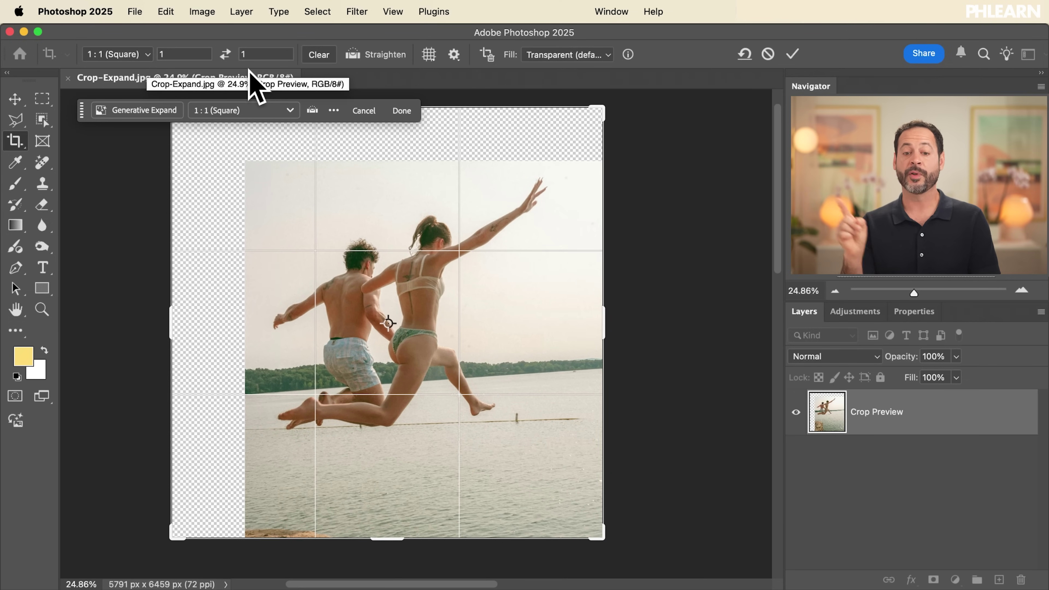
Set Crop Shield Opacity to 62% in the crop settings, then shrink the square crop slightly
{"action": "left_click", "coordinate": [454, 55]}
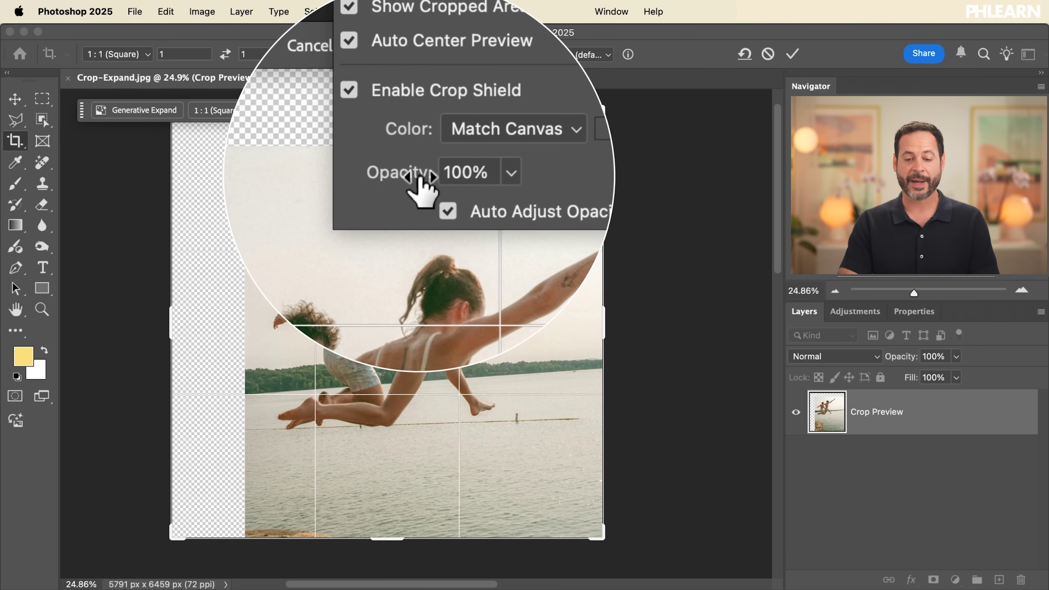
{"action": "left_click_drag", "start_coordinate": [420, 177], "coordinate": [388, 177]}
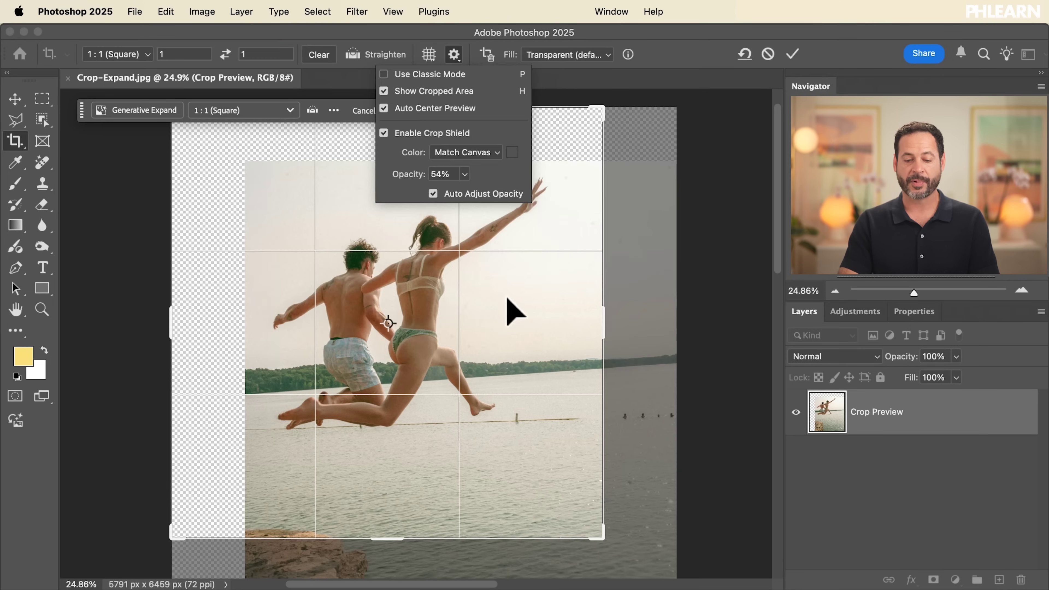
{"action": "scroll", "coordinate": [515, 313], "scroll_direction": "down", "scroll_amount": 5}
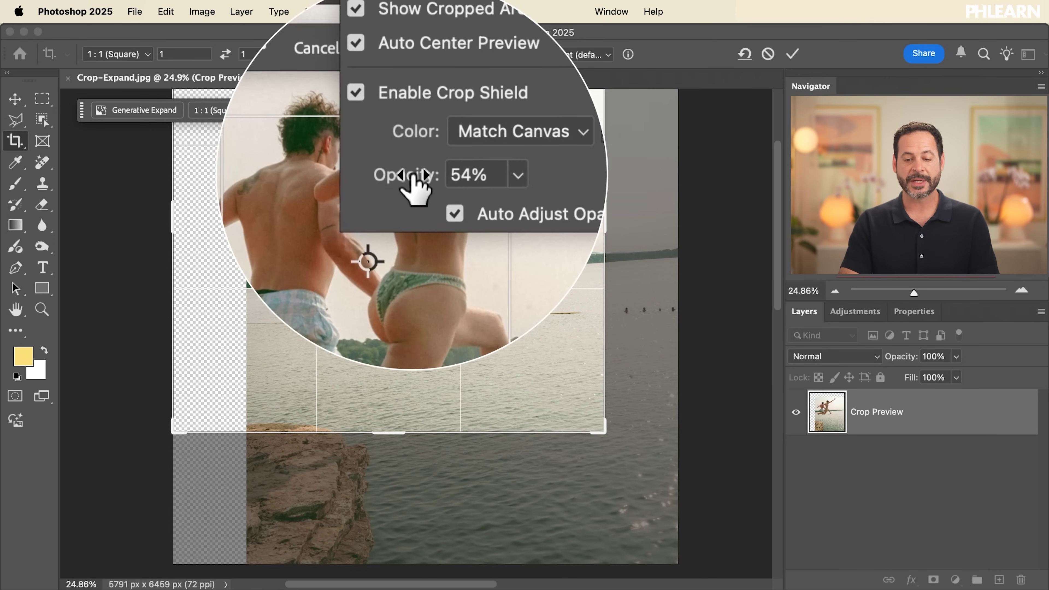
{"action": "left_click_drag", "start_coordinate": [411, 176], "coordinate": [448, 177]}
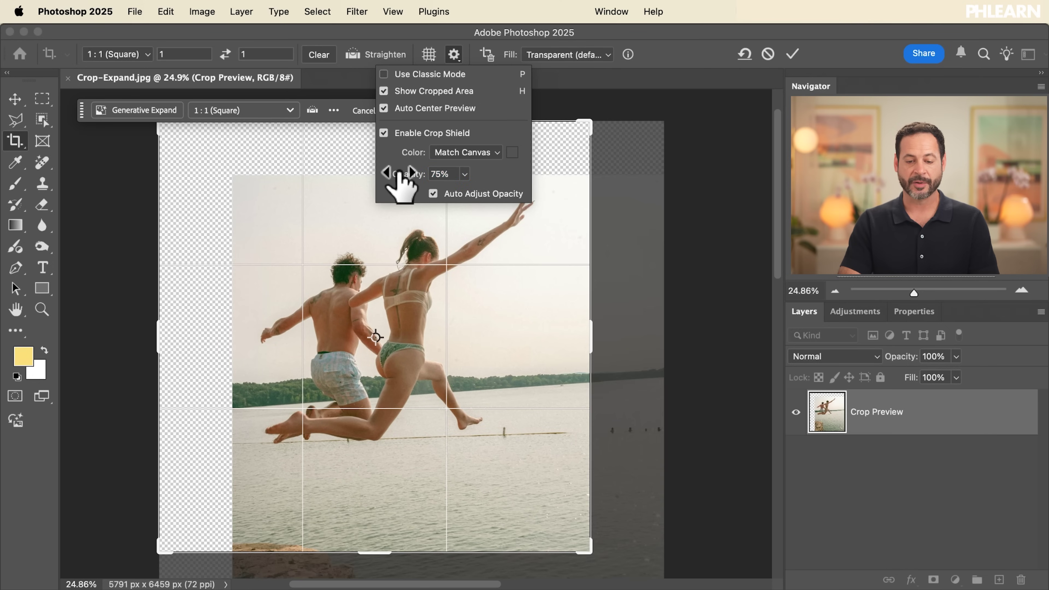
{"action": "left_click_drag", "start_coordinate": [398, 176], "coordinate": [393, 175]}
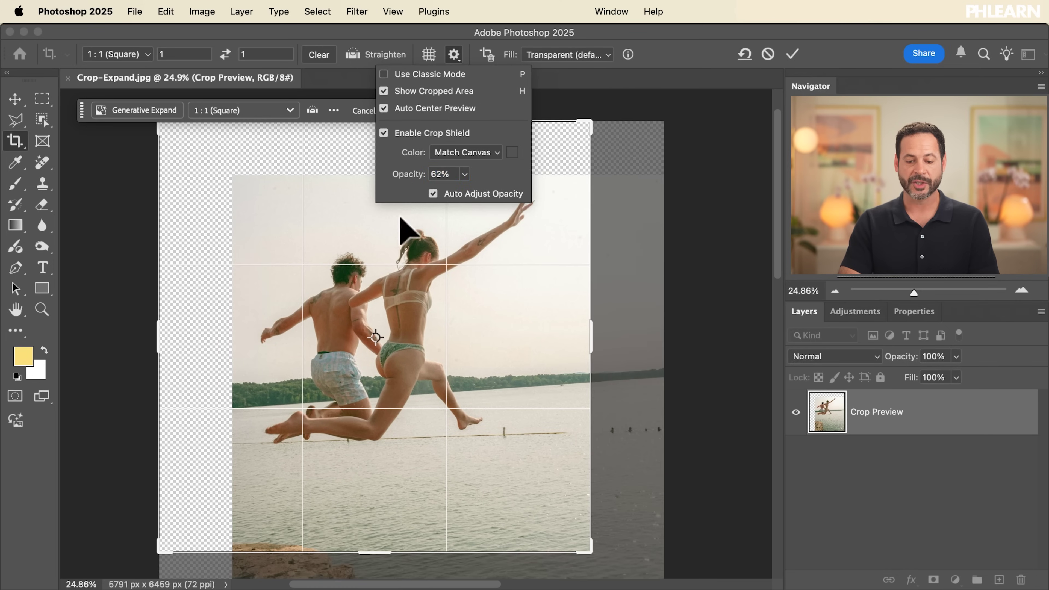
{"action": "scroll", "coordinate": [399, 277], "scroll_direction": "down", "scroll_amount": 5}
{"action": "scroll", "coordinate": [399, 264], "scroll_direction": "right", "scroll_amount": 3}
{"action": "scroll", "coordinate": [398, 276], "scroll_direction": "down", "scroll_amount": 3}
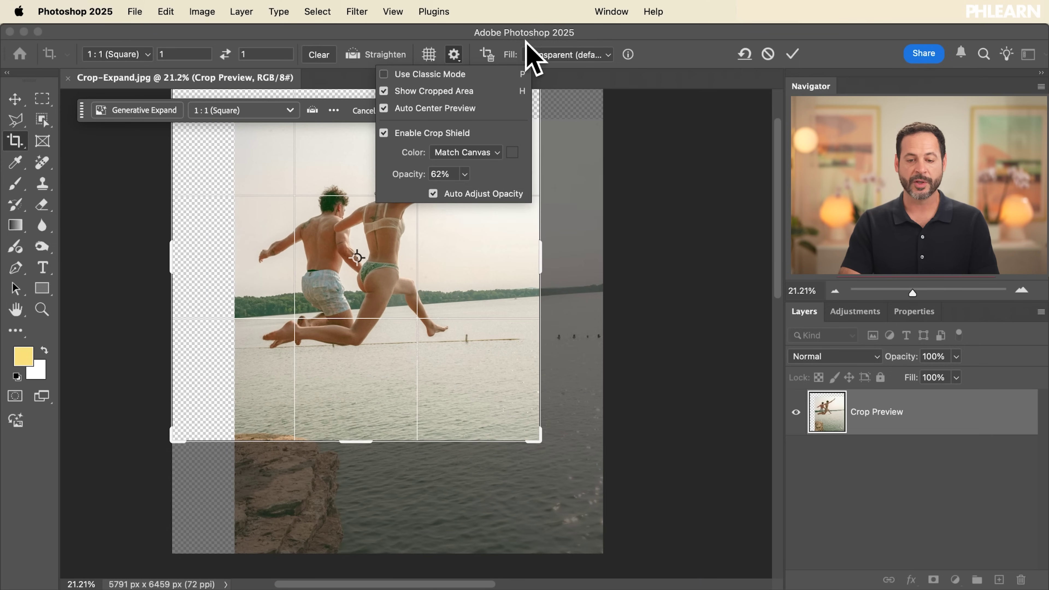
{"action": "left_click", "coordinate": [508, 33]}
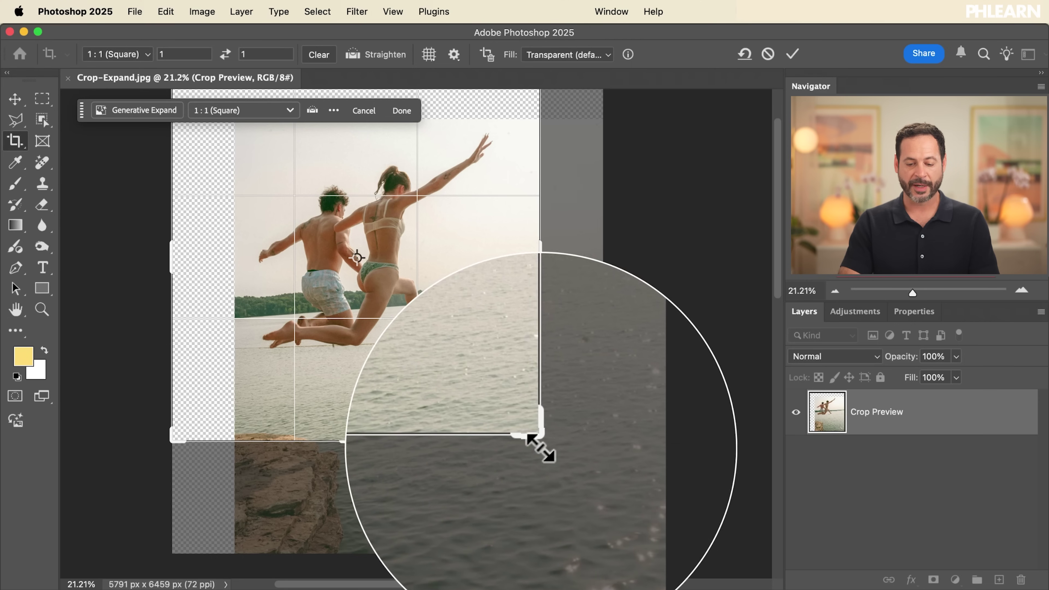
{"action": "mouse_move", "coordinate": [535, 437]}
{"action": "left_mouse_down"}
{"action": "mouse_move", "coordinate": [477, 380]}
{"action": "mouse_move", "coordinate": [497, 401]}
{"action": "mouse_move", "coordinate": [479, 436]}
{"action": "mouse_move", "coordinate": [462, 364]}
{"action": "mouse_move", "coordinate": [485, 403]}
{"action": "mouse_move", "coordinate": [513, 417]}
{"action": "mouse_move", "coordinate": [481, 392]}
{"action": "mouse_move", "coordinate": [539, 429]}
{"action": "left_mouse_up"}
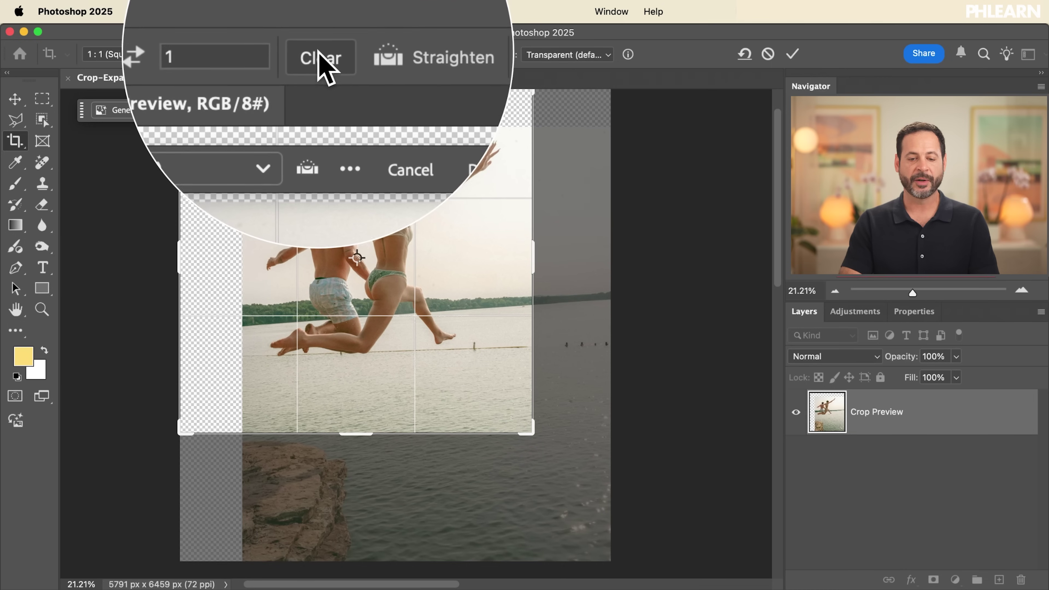
Clear the fixed crop ratio and drag the corner to resize the crop freely
{"action": "left_click", "coordinate": [320, 55]}
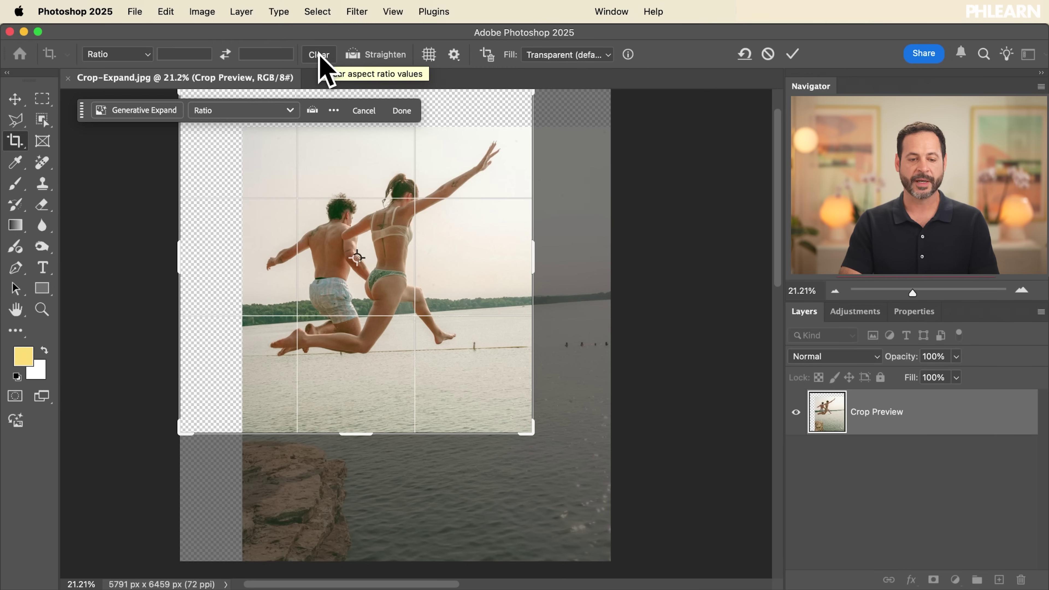
{"action": "left_click_drag", "start_coordinate": [534, 432], "coordinate": [579, 433]}
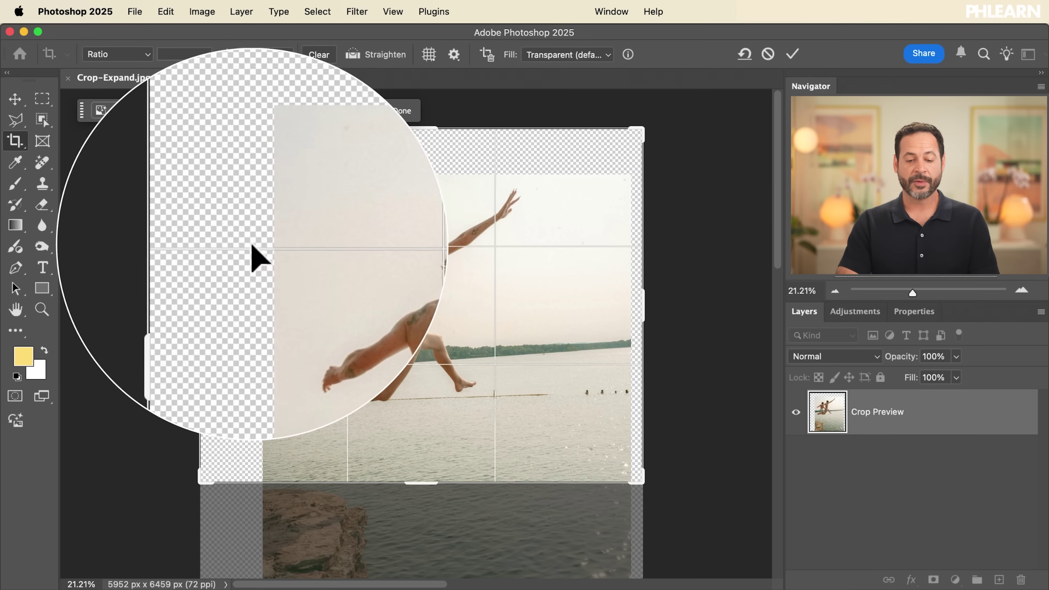
{"action": "left_click", "coordinate": [430, 54]}
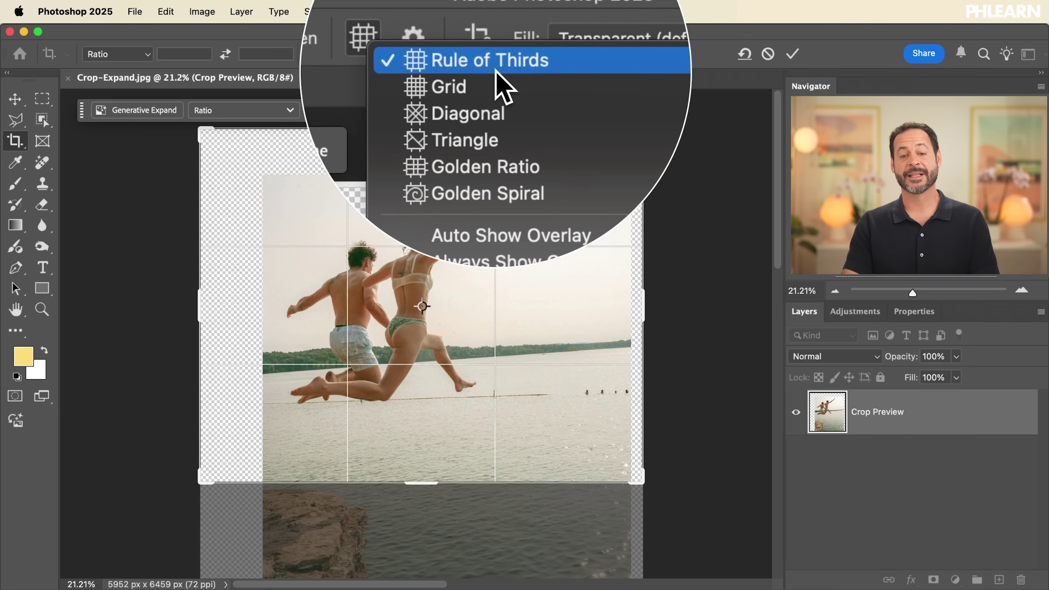
Keep the Rule of Thirds overlay and move the photo up and left inside the crop
{"action": "left_click", "coordinate": [387, 305]}
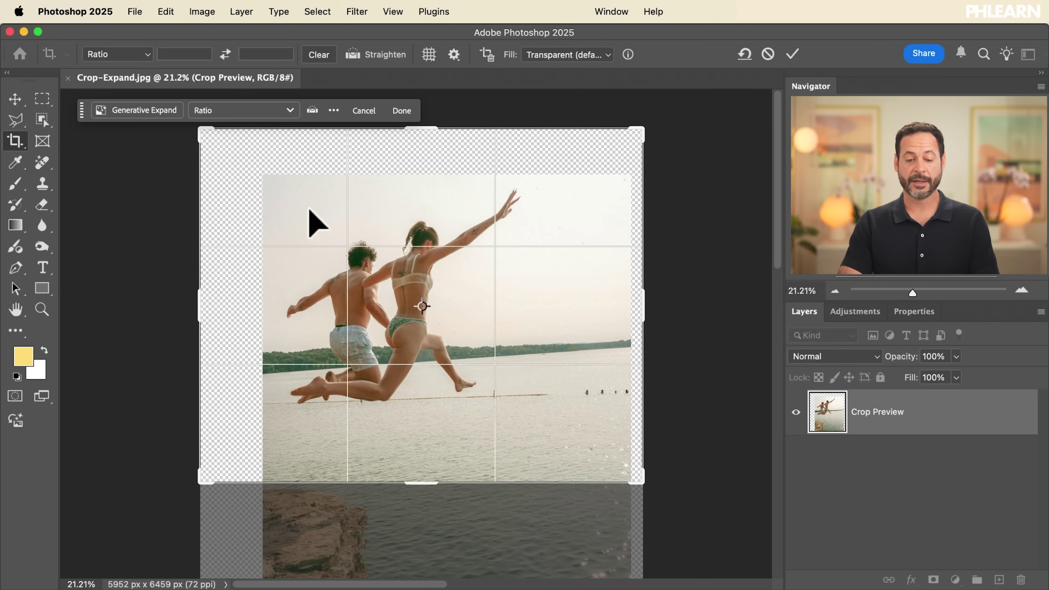
{"action": "left_click_drag", "start_coordinate": [378, 311], "coordinate": [346, 283]}
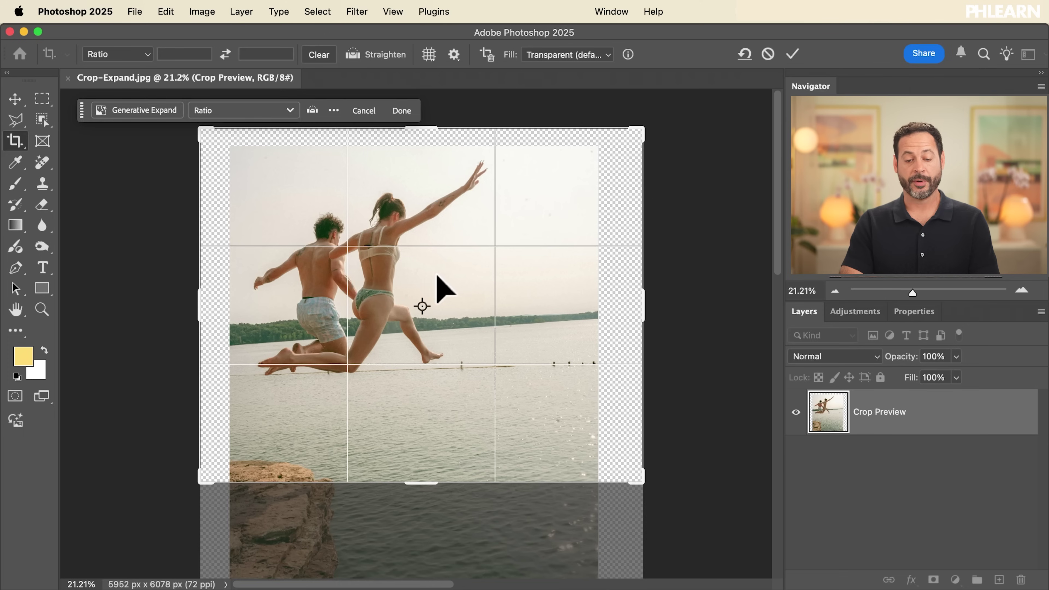
{"action": "left_click_drag", "start_coordinate": [441, 281], "coordinate": [449, 227]}
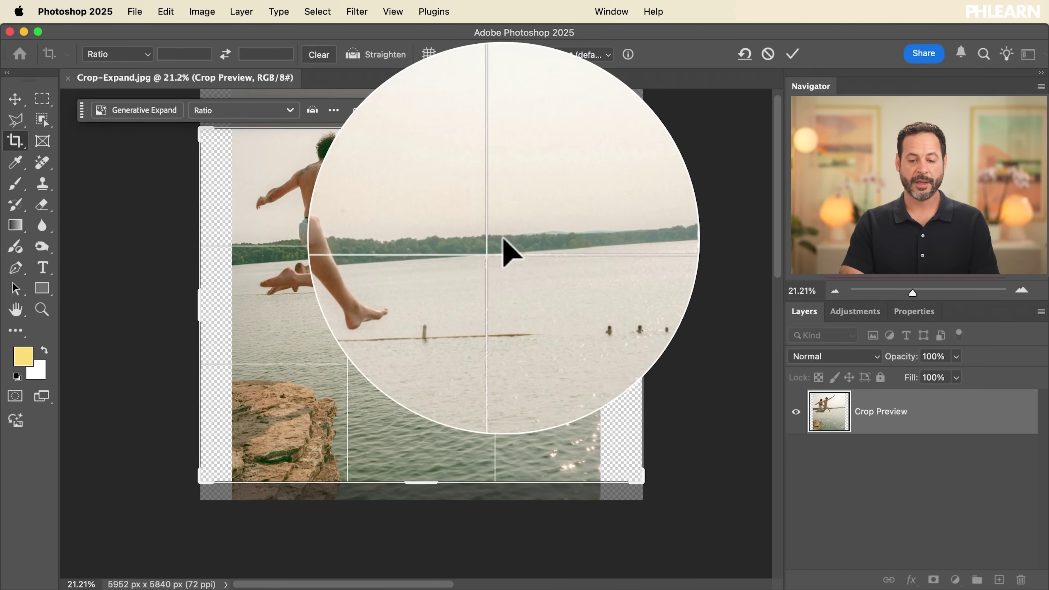
Move the photo down, then rotate it about 7 degrees and raise it within the crop
{"action": "left_click_drag", "start_coordinate": [491, 302], "coordinate": [494, 425]}
{"action": "left_click_drag", "start_coordinate": [492, 383], "coordinate": [491, 370]}
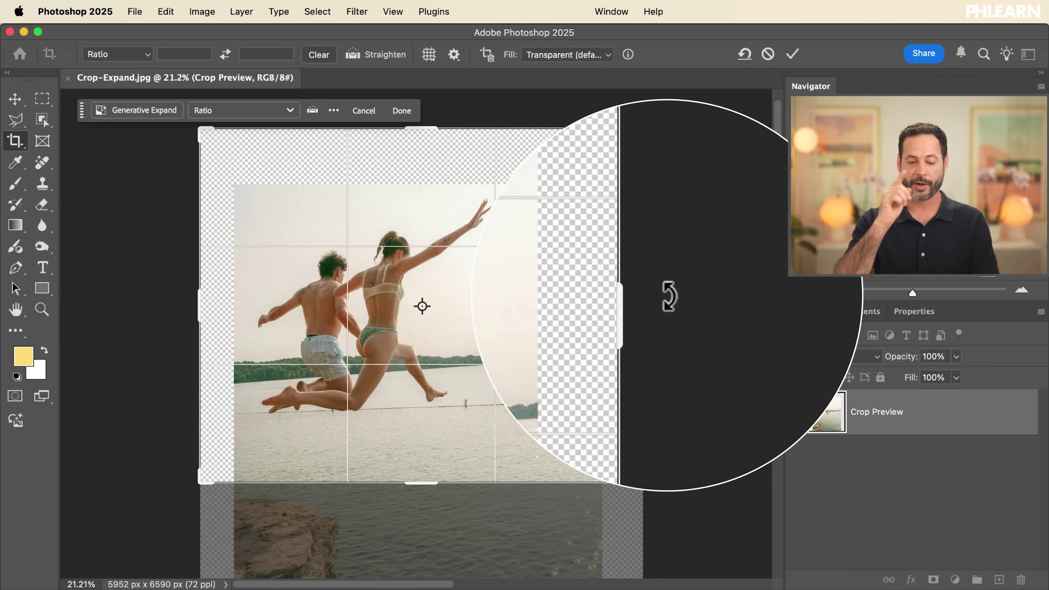
{"action": "mouse_move", "coordinate": [669, 296]}
{"action": "left_mouse_down"}
{"action": "mouse_move", "coordinate": [673, 325]}
{"action": "mouse_move", "coordinate": [666, 287]}
{"action": "mouse_move", "coordinate": [672, 313]}
{"action": "left_mouse_up"}
{"action": "left_click_drag", "start_coordinate": [549, 356], "coordinate": [555, 345]}
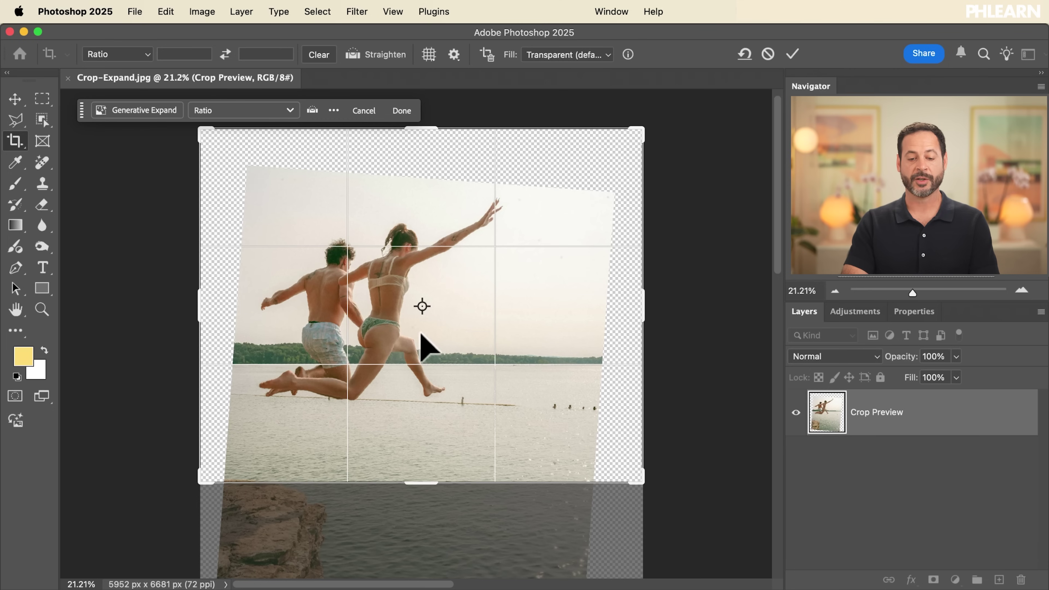
{"action": "left_click_drag", "start_coordinate": [723, 384], "coordinate": [703, 328]}
{"action": "left_click_drag", "start_coordinate": [512, 407], "coordinate": [511, 352]}
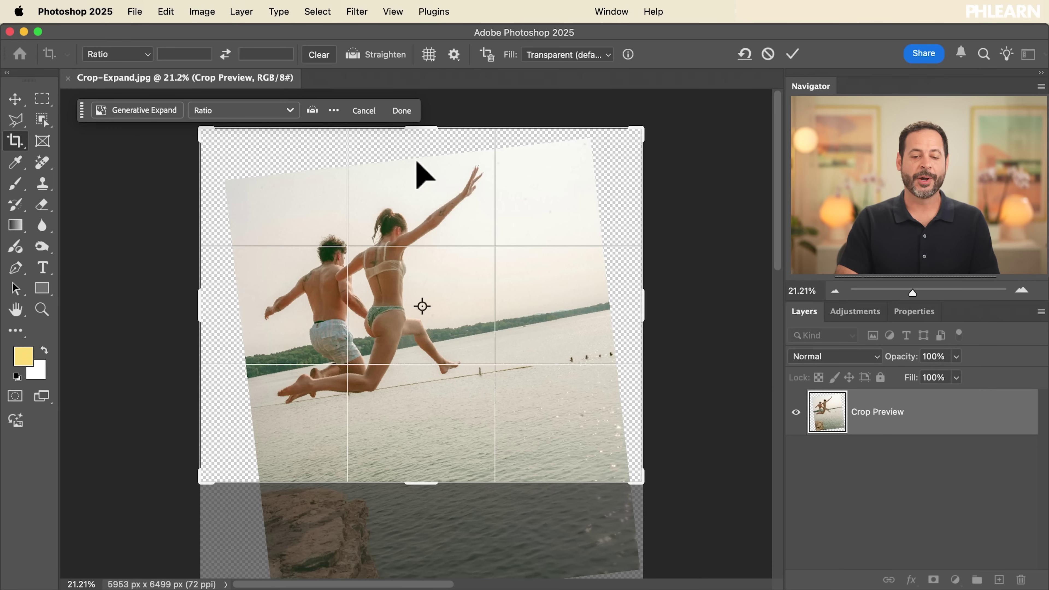
Use Straighten to draw a line along the shoreline and level the photo's horizon
{"action": "left_click", "coordinate": [354, 53]}
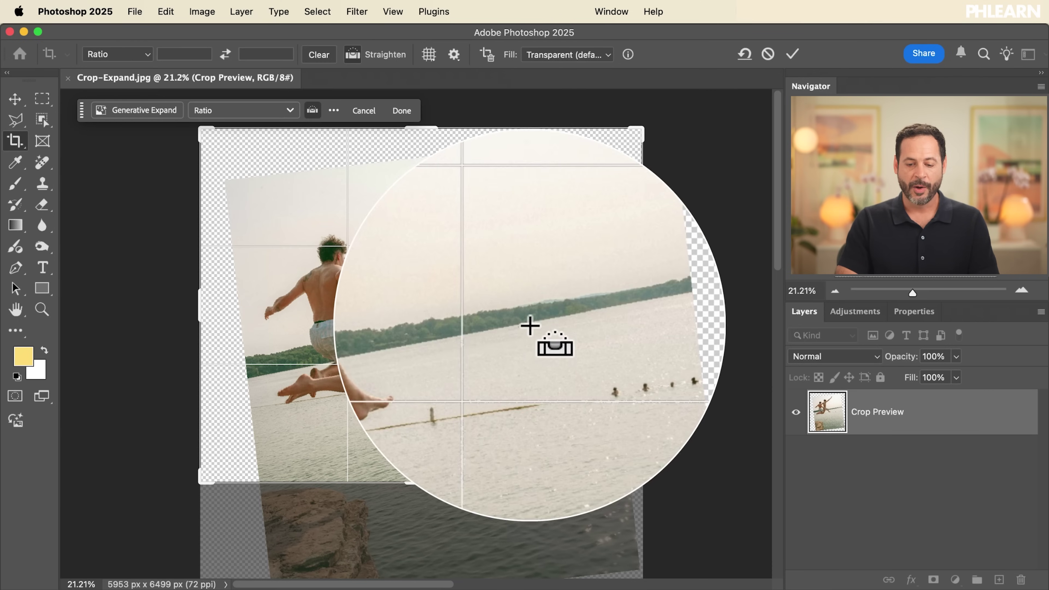
{"action": "left_click_drag", "start_coordinate": [535, 324], "coordinate": [505, 330]}
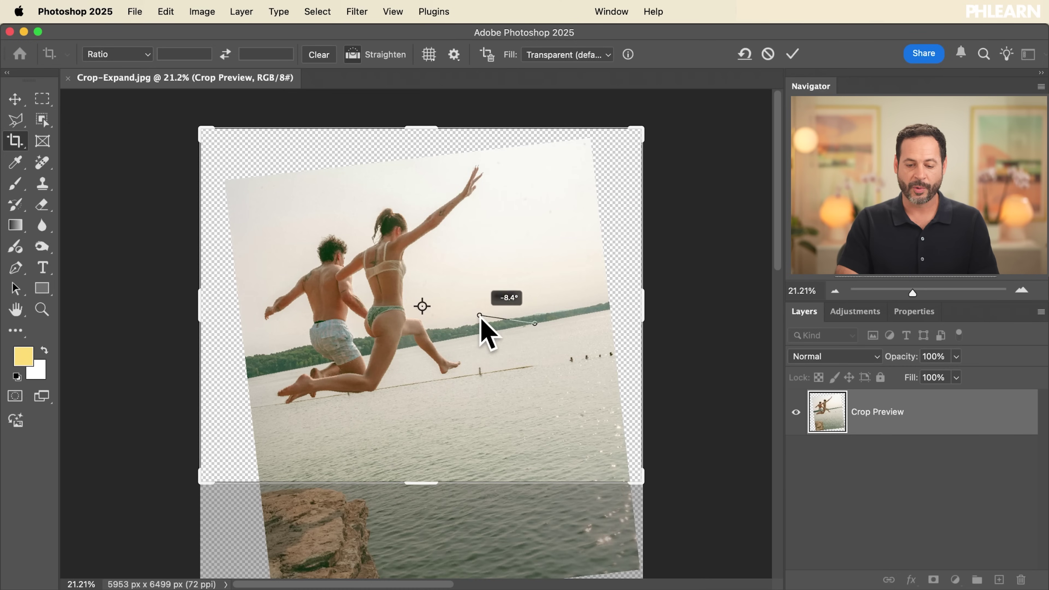
{"action": "left_click_drag", "start_coordinate": [530, 329], "coordinate": [431, 347]}
{"action": "left_click_drag", "start_coordinate": [289, 369], "coordinate": [272, 373]}
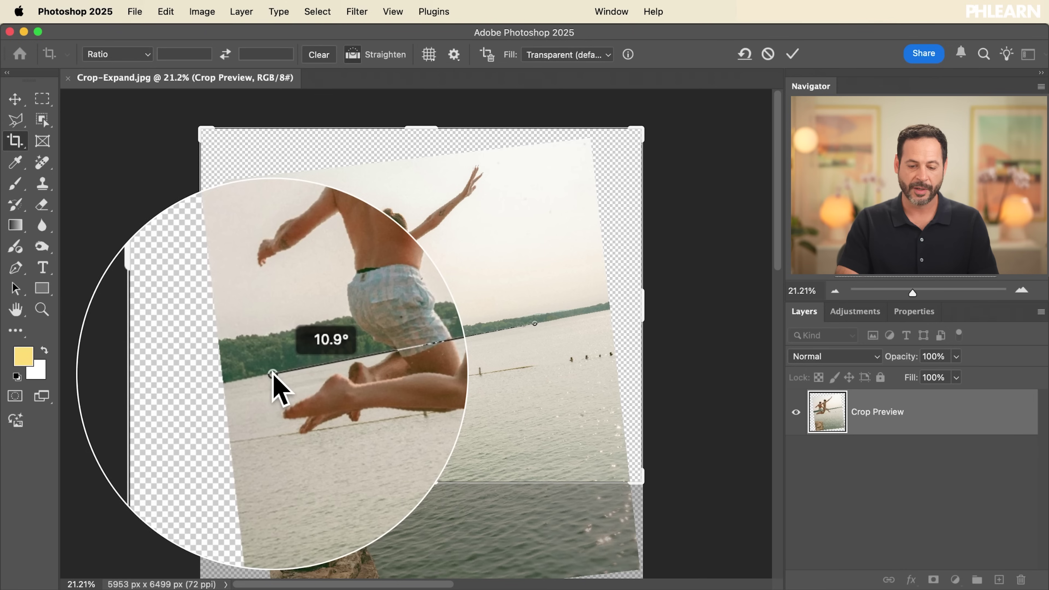
{"action": "left_click_drag", "start_coordinate": [272, 373], "coordinate": [272, 374]}
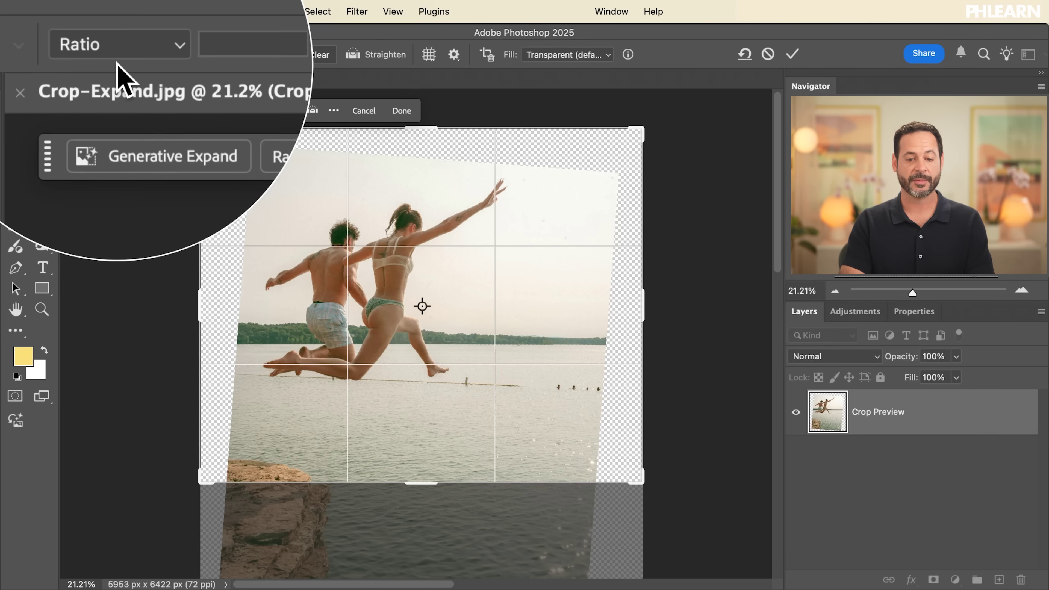
Enlarge the crop, keep Rule of Thirds, lower the top edge, and shift the photo down
{"action": "left_click_drag", "start_coordinate": [643, 486], "coordinate": [669, 507]}
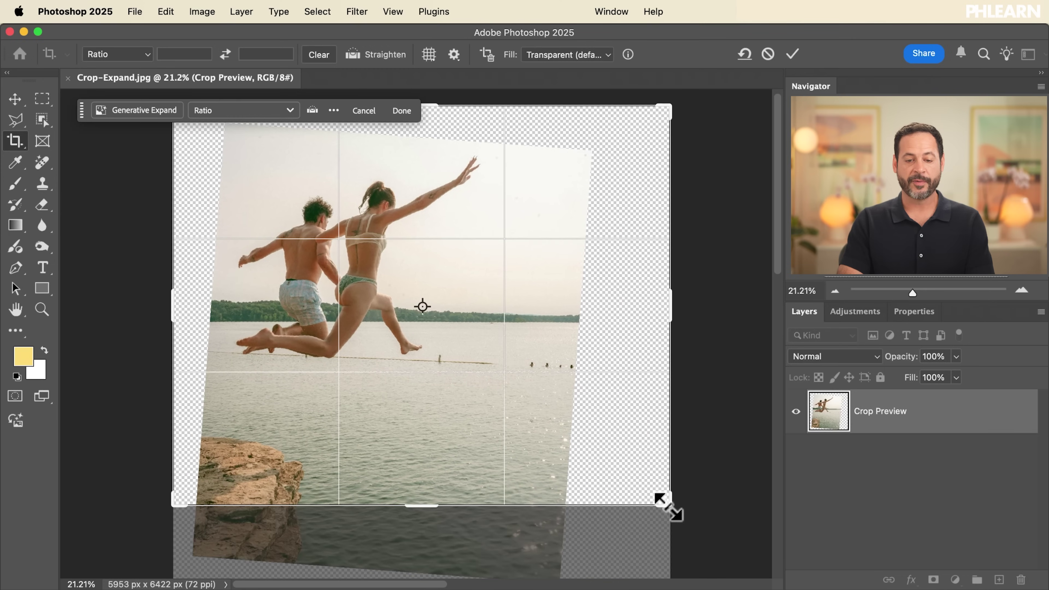
{"action": "left_click", "coordinate": [429, 54]}
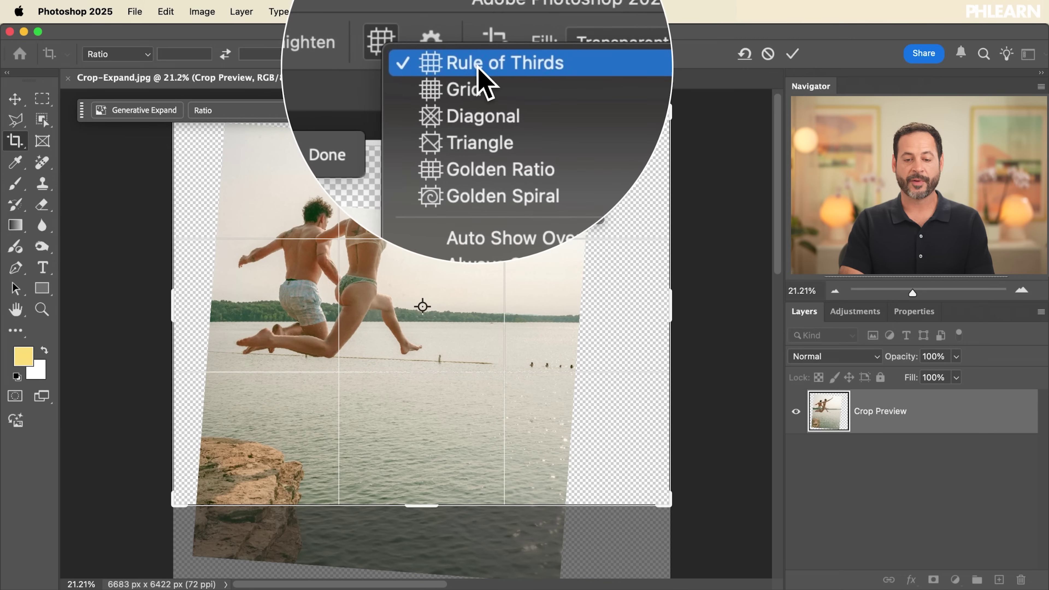
{"action": "left_click", "coordinate": [478, 69]}
{"action": "left_click_drag", "start_coordinate": [494, 236], "coordinate": [511, 288]}
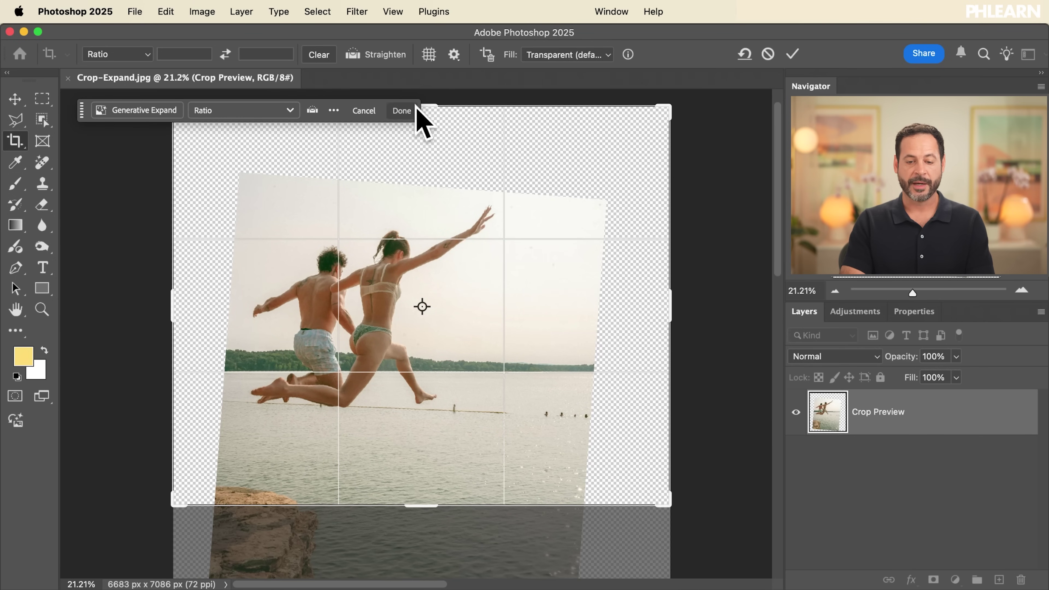
{"action": "left_click_drag", "start_coordinate": [433, 100], "coordinate": [438, 133]}
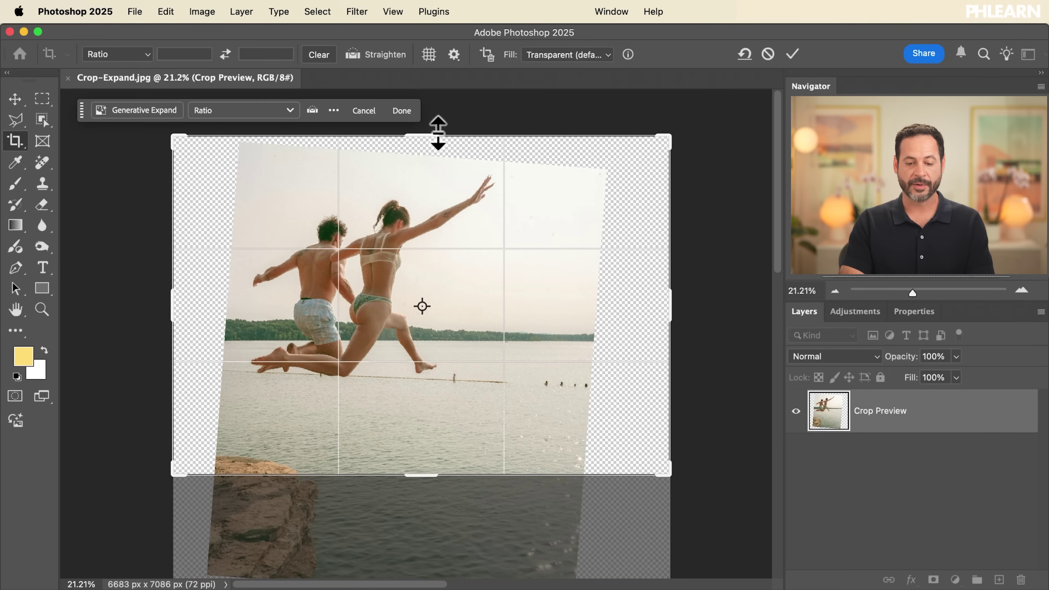
{"action": "left_click_drag", "start_coordinate": [437, 256], "coordinate": [436, 273]}
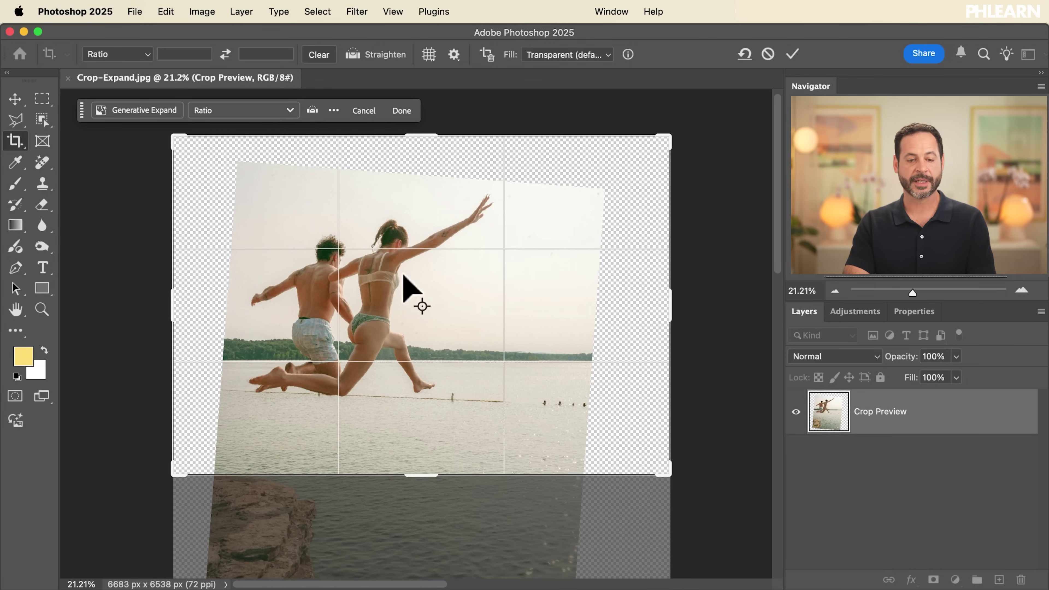
{"action": "left_click", "coordinate": [226, 113]}
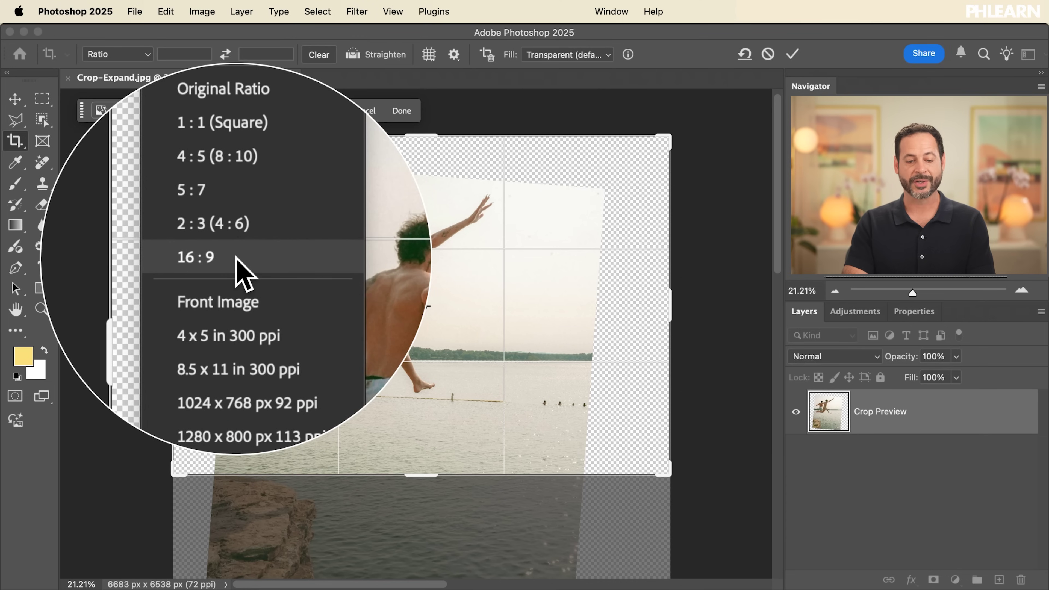
Try a 16:9 crop ratio, enlarging the crop and shifting the photo right and down
{"action": "left_click", "coordinate": [243, 272]}
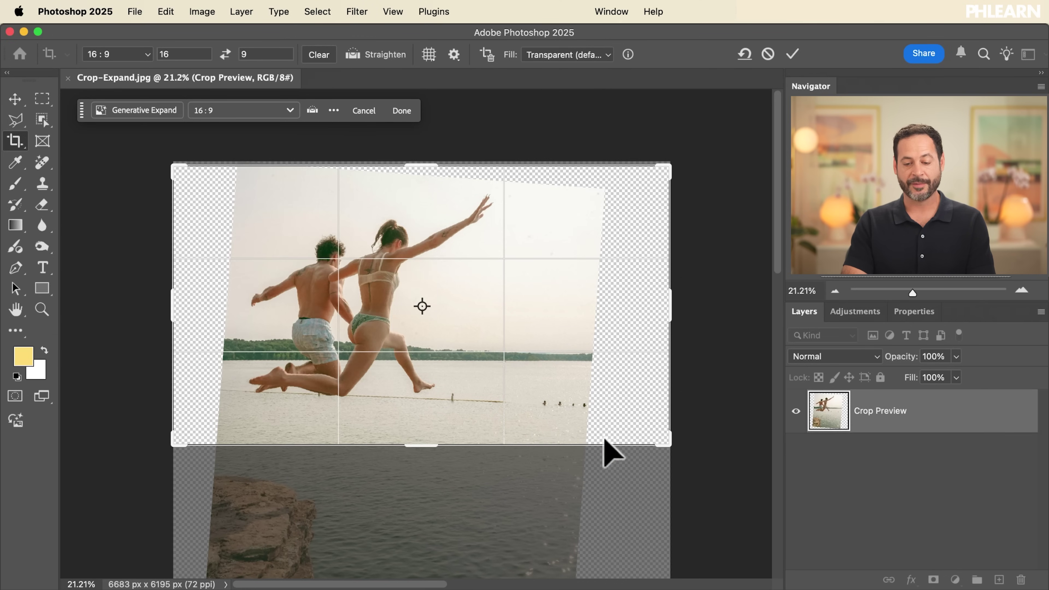
{"action": "left_click_drag", "start_coordinate": [665, 450], "coordinate": [720, 474]}
{"action": "left_click_drag", "start_coordinate": [551, 395], "coordinate": [584, 423]}
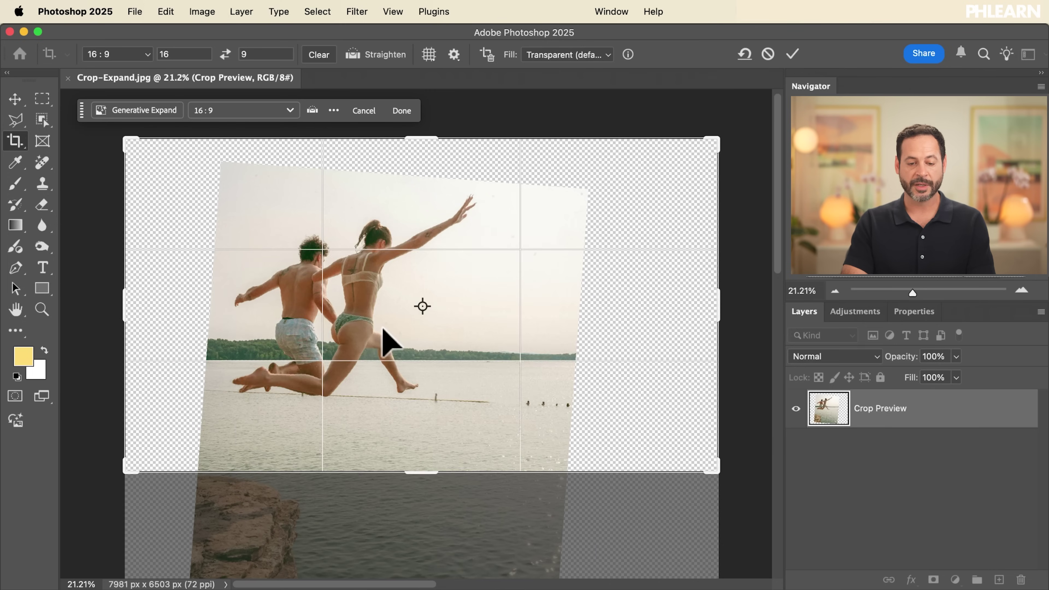
Switch back to a 1:1 square crop, enlarge it around the photo, and reposition the photo
{"action": "left_click", "coordinate": [211, 109]}
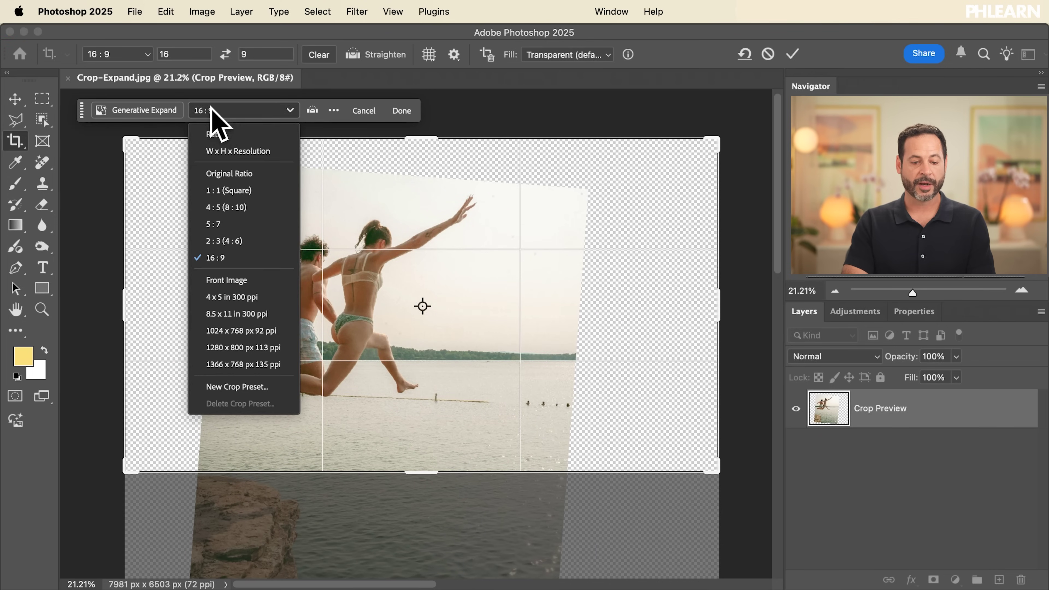
{"action": "left_click", "coordinate": [229, 189]}
{"action": "left_click_drag", "start_coordinate": [389, 293], "coordinate": [401, 295]}
{"action": "left_click_drag", "start_coordinate": [587, 475], "coordinate": [531, 479]}
{"action": "left_click_drag", "start_coordinate": [625, 512], "coordinate": [661, 536]}
{"action": "left_click_drag", "start_coordinate": [498, 459], "coordinate": [530, 491]}
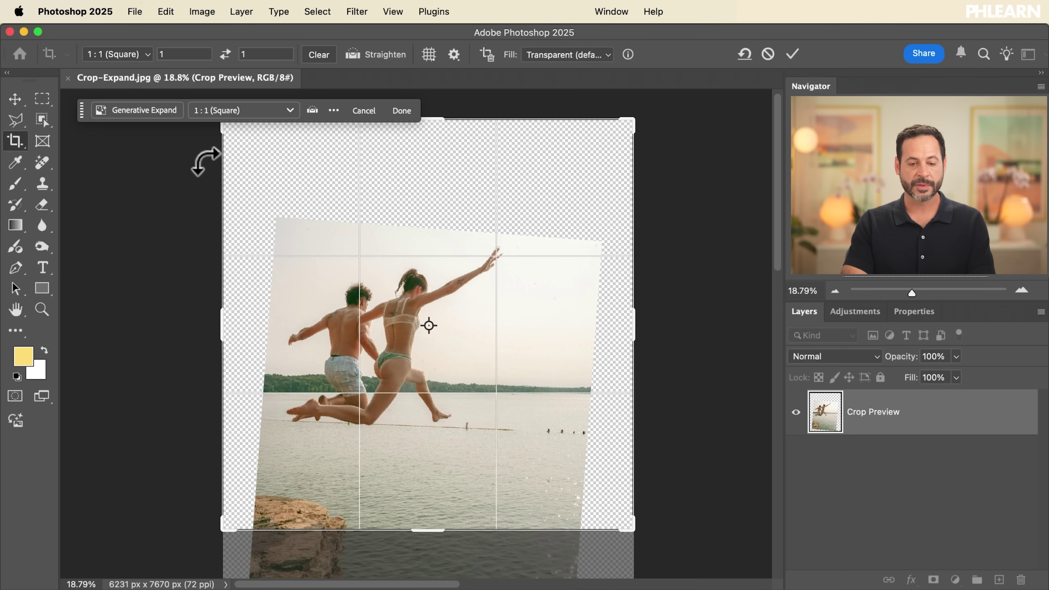
Clear the fixed crop ratio and choose the Golden Spiral overlay
{"action": "left_click", "coordinate": [314, 58]}
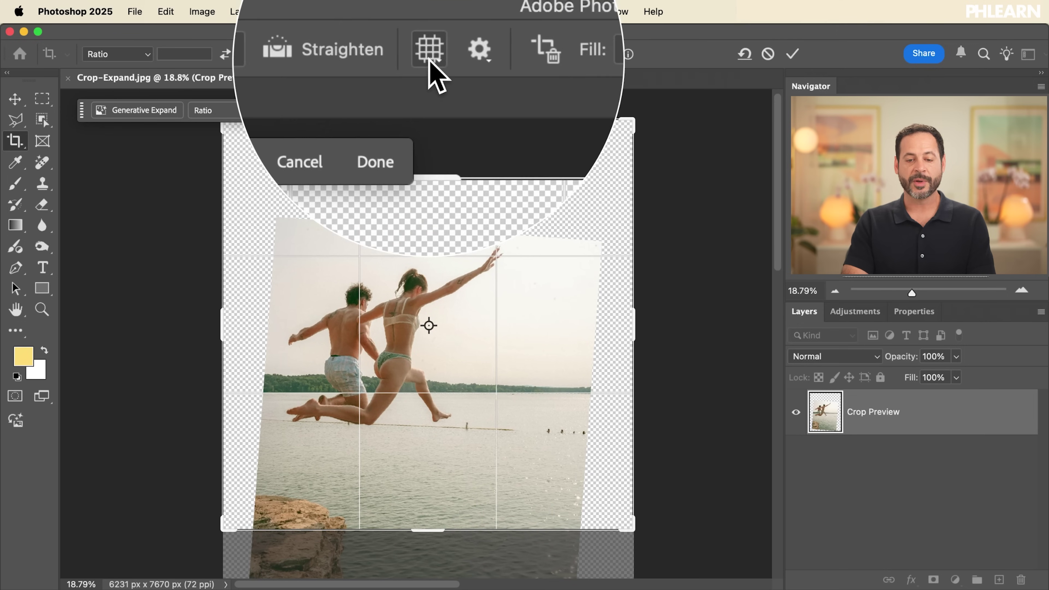
{"action": "left_click", "coordinate": [429, 54]}
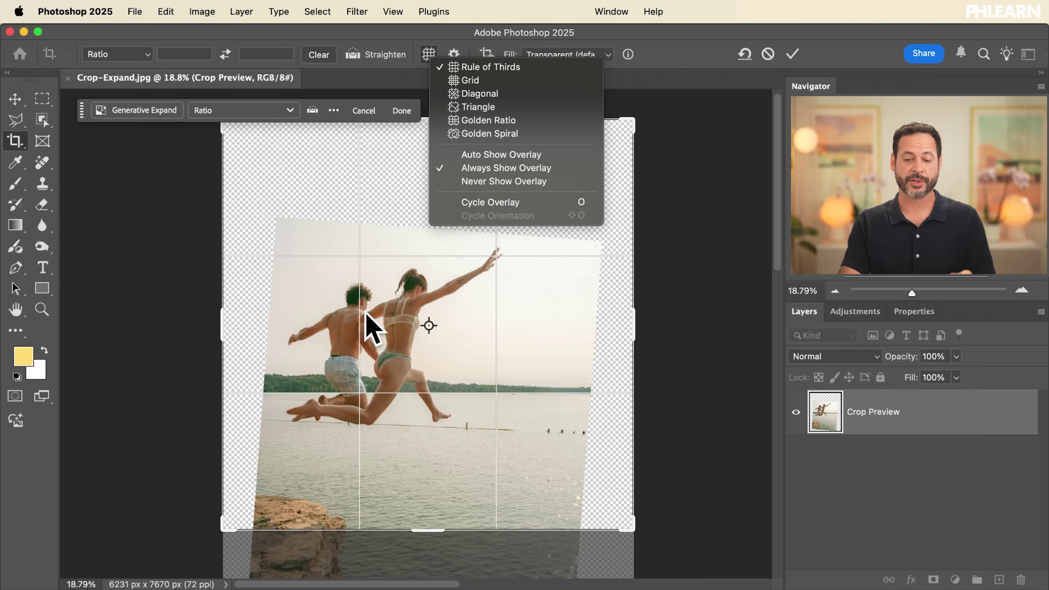
{"action": "left_click", "coordinate": [494, 138]}
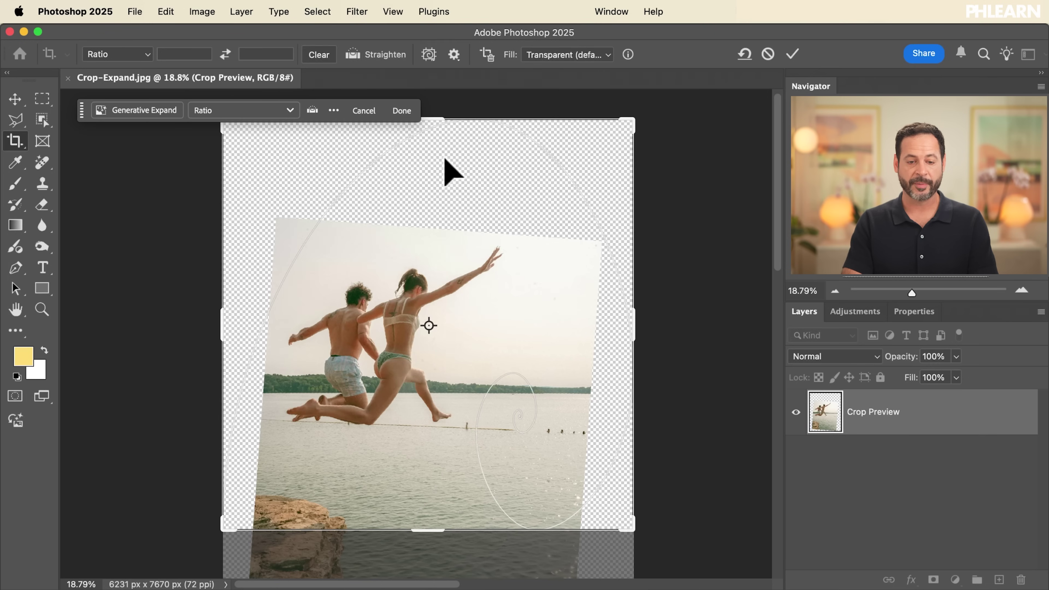
Free the crop from its 1:1 ratio and widen it to a 7076 × 4543 px landscape
{"action": "left_click", "coordinate": [133, 54]}
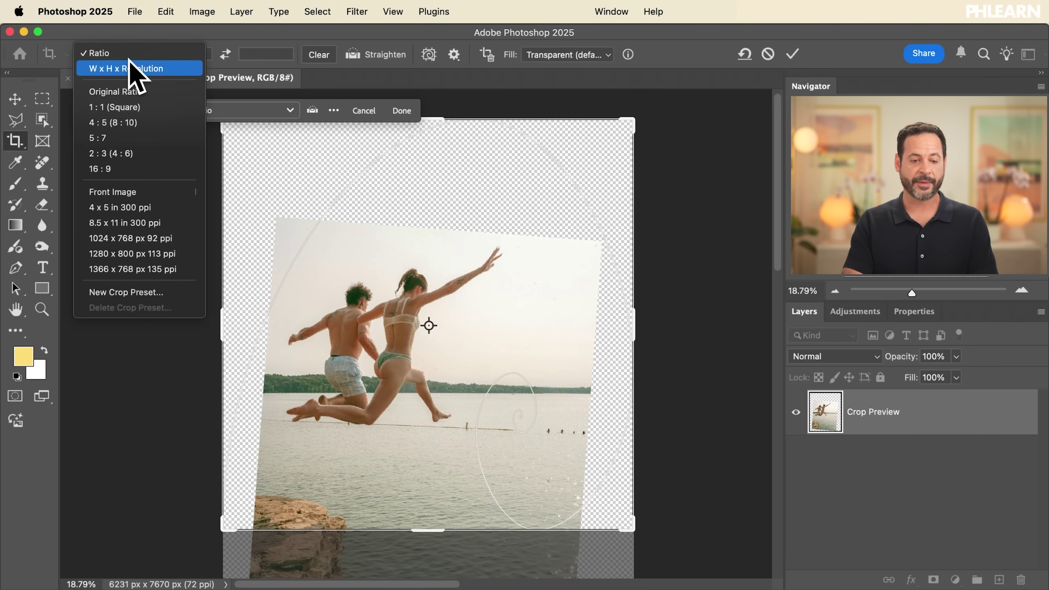
{"action": "left_click", "coordinate": [127, 108]}
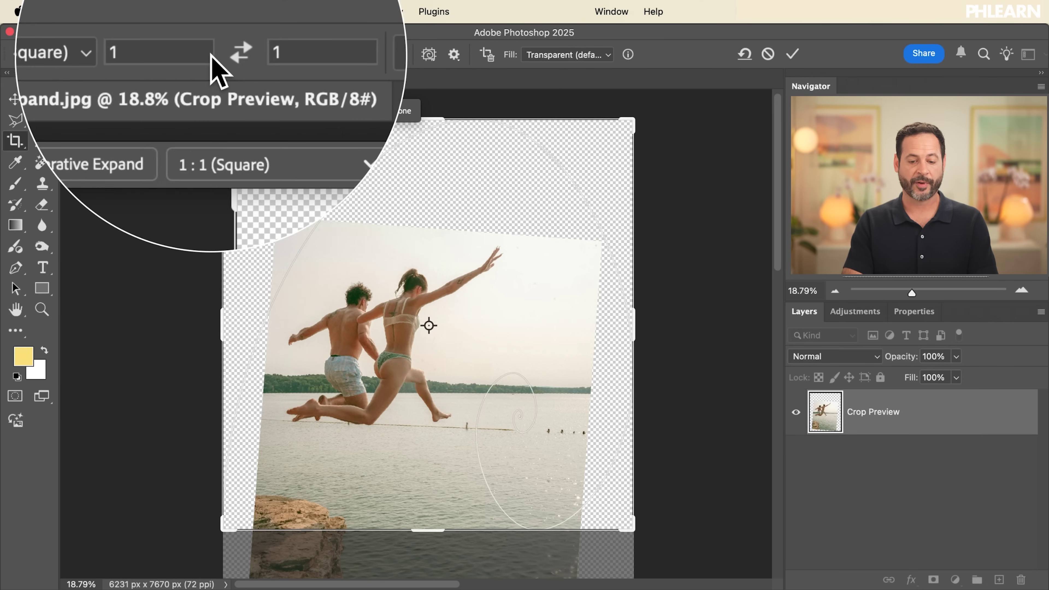
{"action": "left_click_drag", "start_coordinate": [626, 132], "coordinate": [610, 155]}
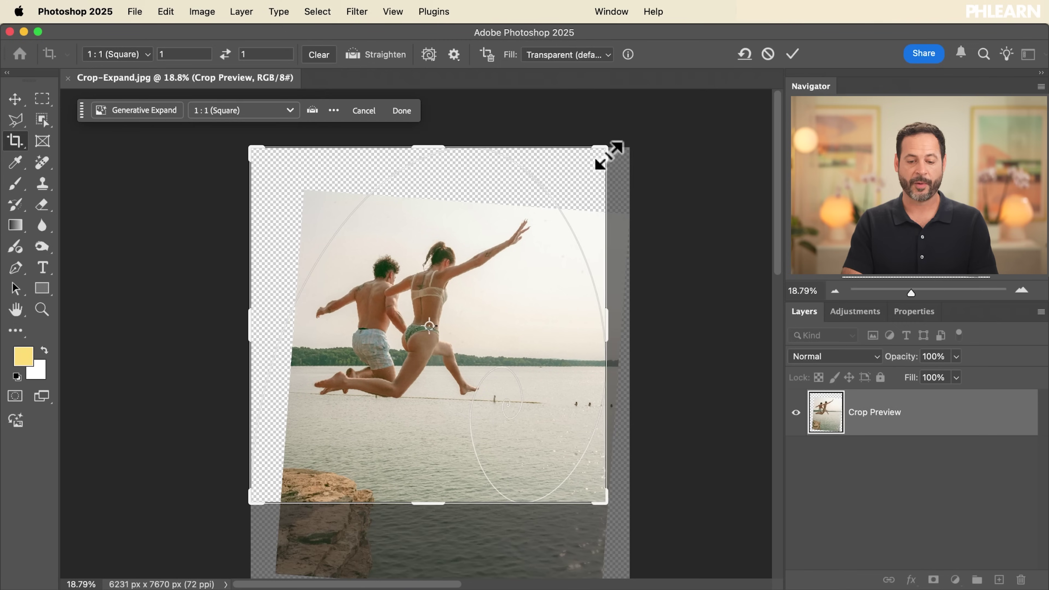
{"action": "left_click", "coordinate": [314, 49]}
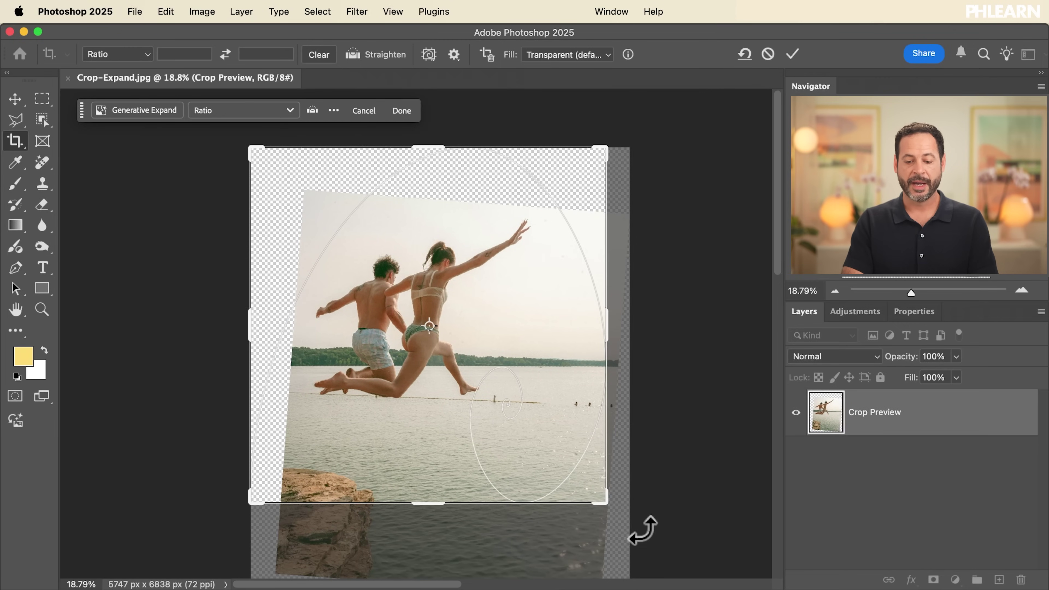
{"action": "left_click_drag", "start_coordinate": [604, 498], "coordinate": [661, 478]}
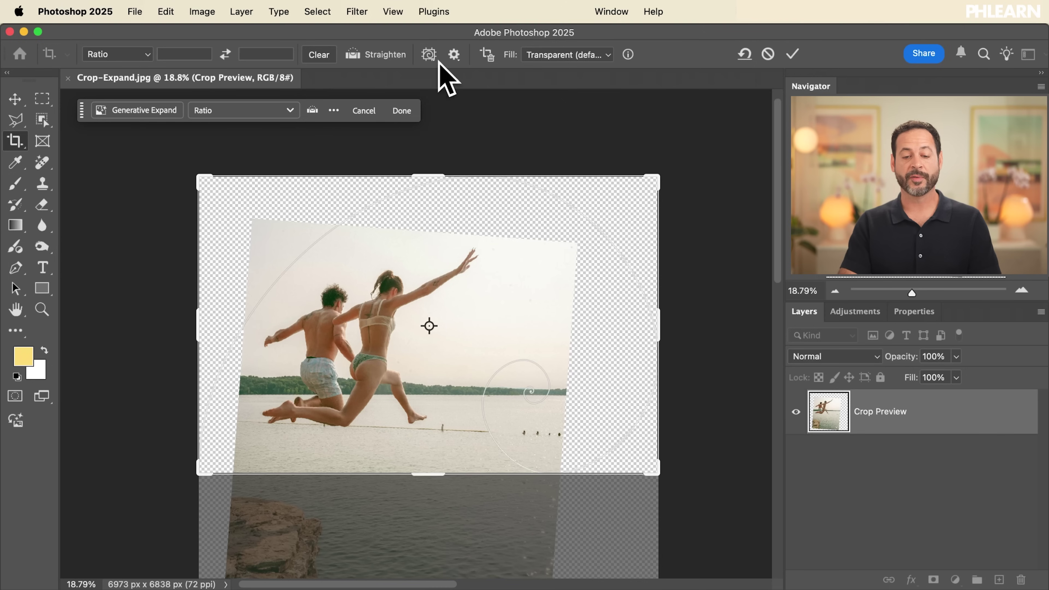
Review the crop guide overlays and move the tilted photo up inside the crop frame
{"action": "left_click", "coordinate": [429, 54]}
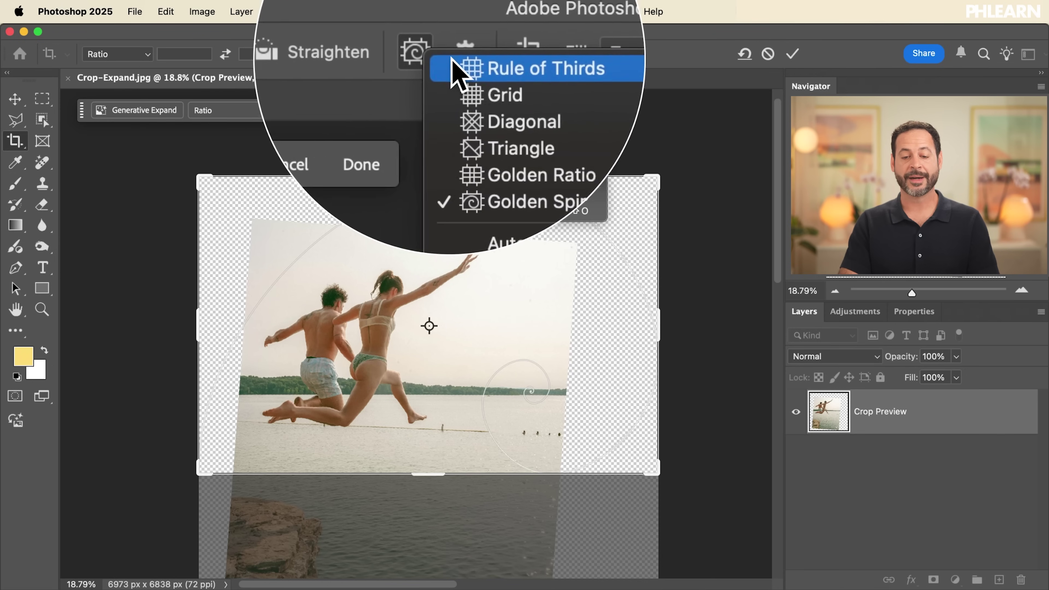
{"action": "mouse_move", "coordinate": [414, 288]}
{"action": "left_mouse_down"}
{"action": "mouse_move", "coordinate": [398, 327]}
{"action": "mouse_move", "coordinate": [426, 285]}
{"action": "mouse_move", "coordinate": [402, 291]}
{"action": "left_mouse_up"}
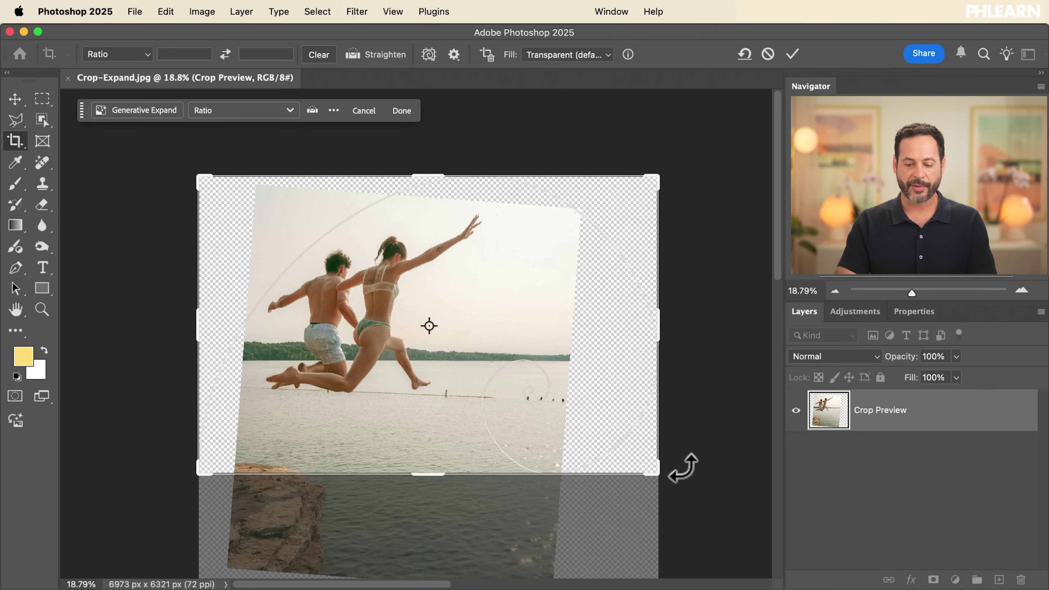
Resize the crop to 7281 × 6195 px by pulling in its right side and repositioning the photo
{"action": "mouse_move", "coordinate": [658, 474]}
{"action": "left_mouse_down"}
{"action": "mouse_move", "coordinate": [651, 454]}
{"action": "mouse_move", "coordinate": [672, 472]}
{"action": "left_mouse_up"}
{"action": "left_click_drag", "start_coordinate": [526, 407], "coordinate": [532, 366]}
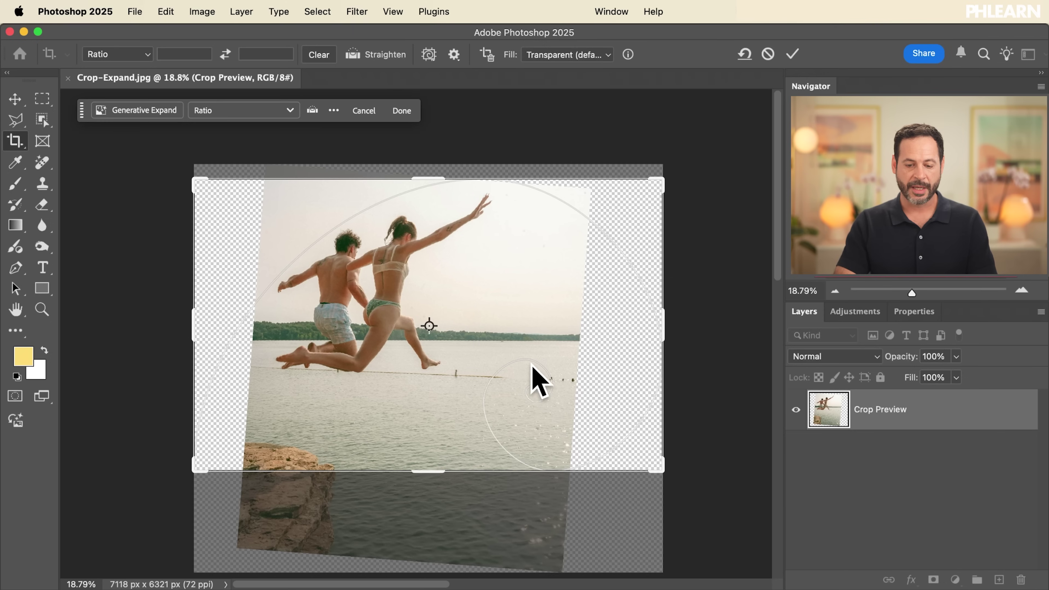
{"action": "left_click_drag", "start_coordinate": [662, 465], "coordinate": [682, 460]}
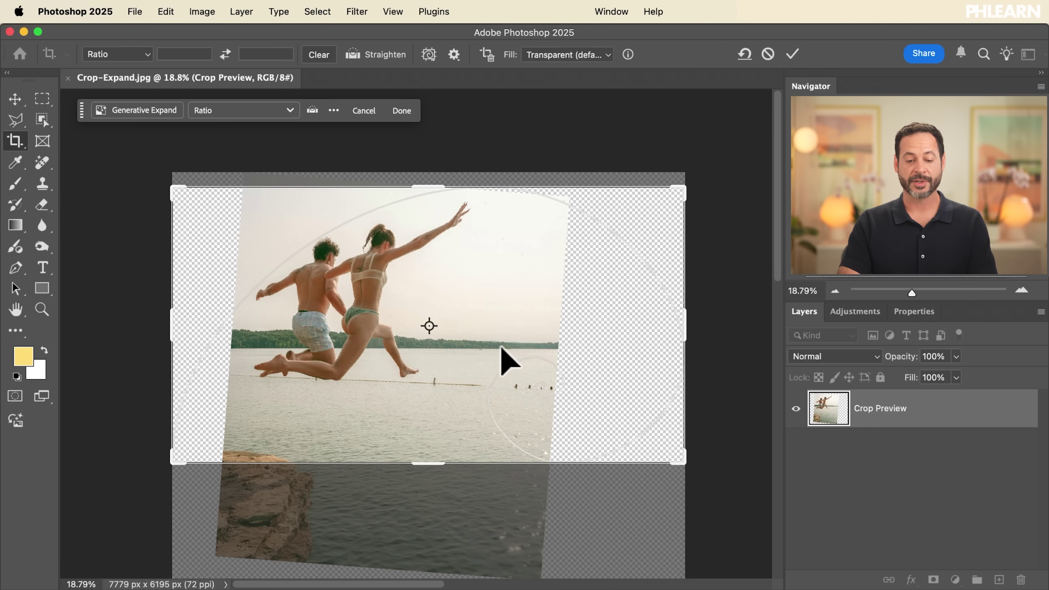
{"action": "left_click_drag", "start_coordinate": [684, 328], "coordinate": [623, 333]}
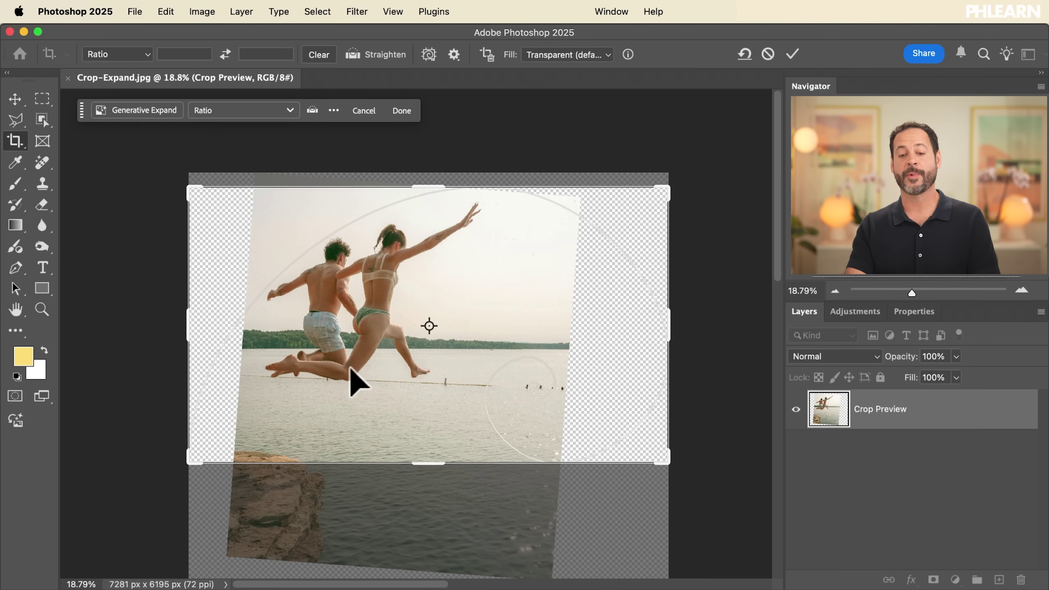
{"action": "left_click", "coordinate": [429, 54]}
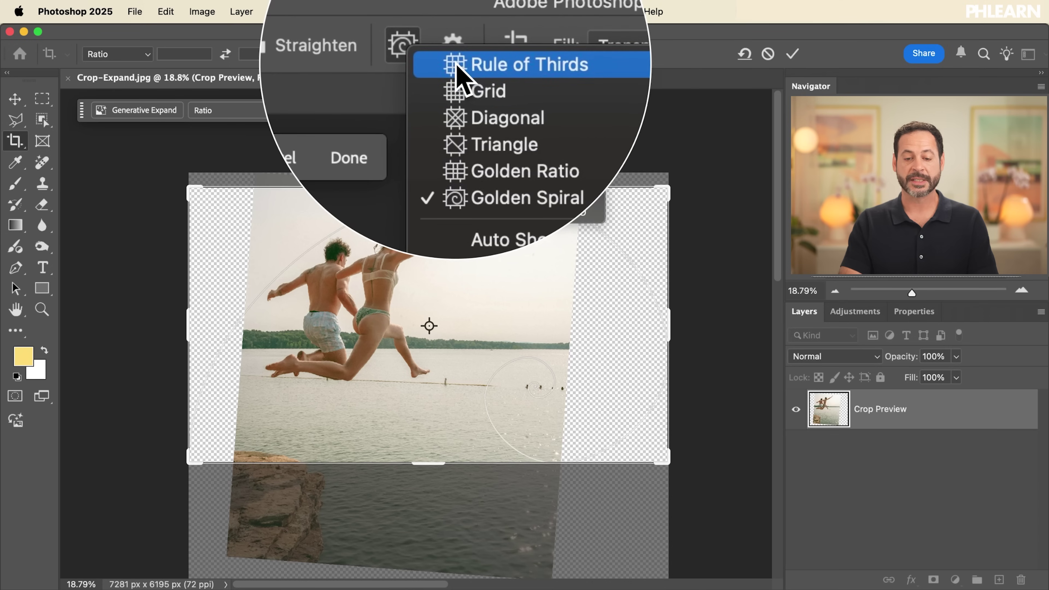
{"action": "left_click", "coordinate": [443, 33]}
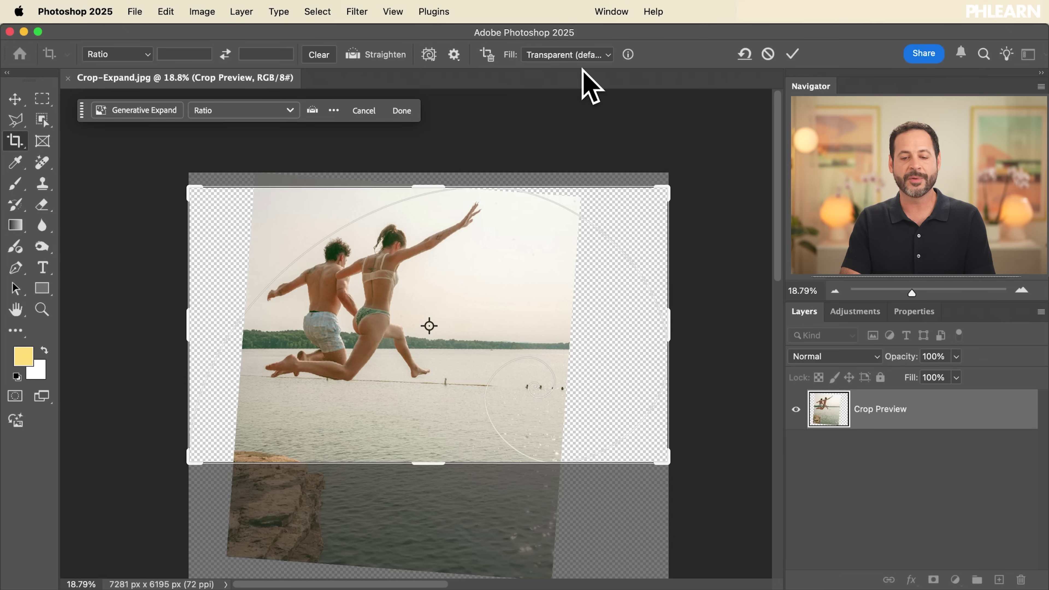
{"action": "left_click", "coordinate": [562, 55]}
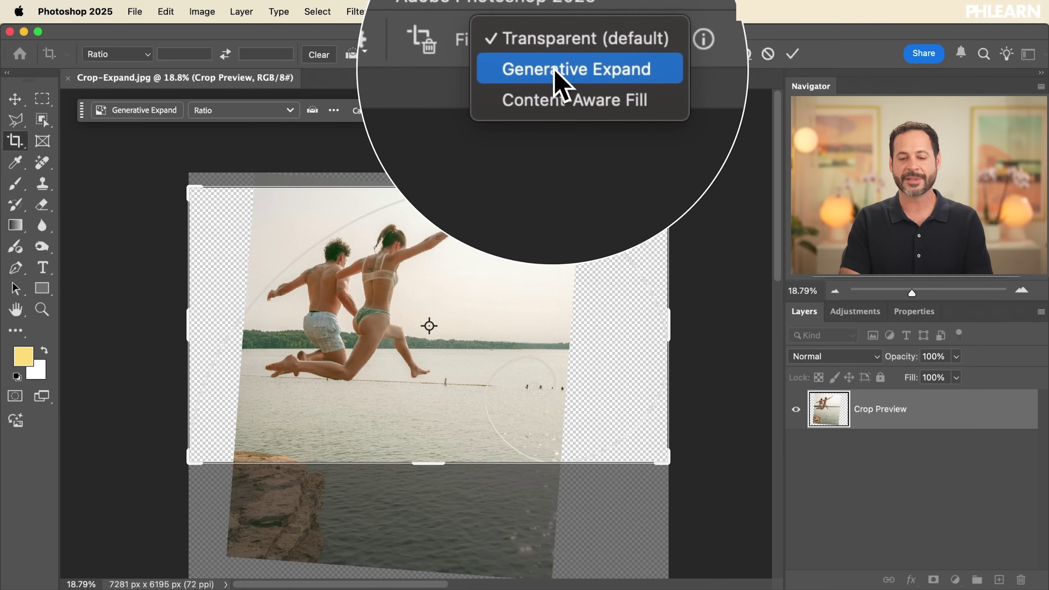
Keep Generative Expand as the empty-area fill and commit the tilted crop to generate it
{"action": "left_click", "coordinate": [558, 69]}
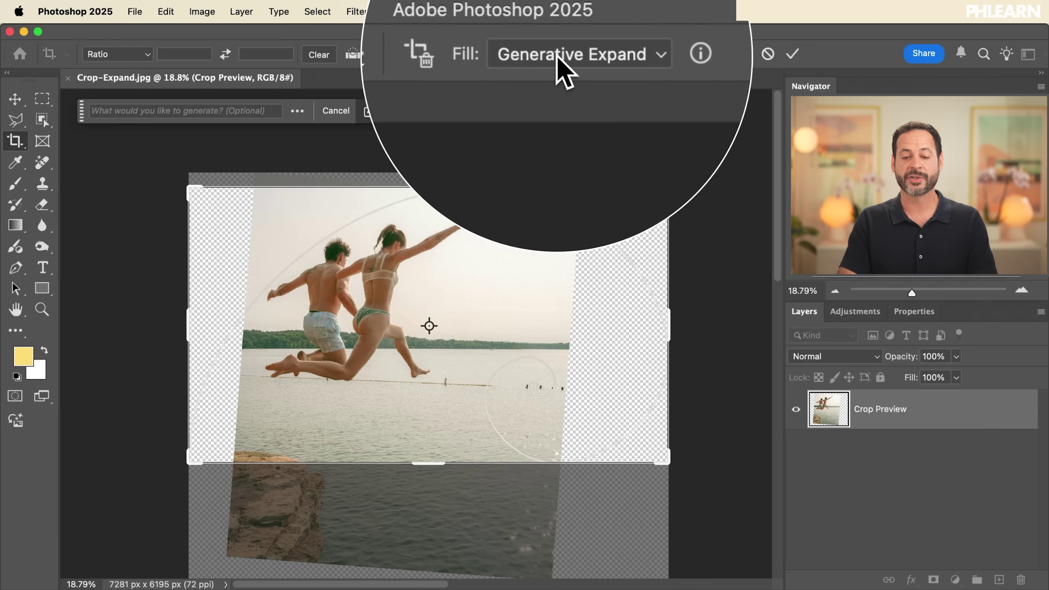
{"action": "left_click", "coordinate": [557, 54]}
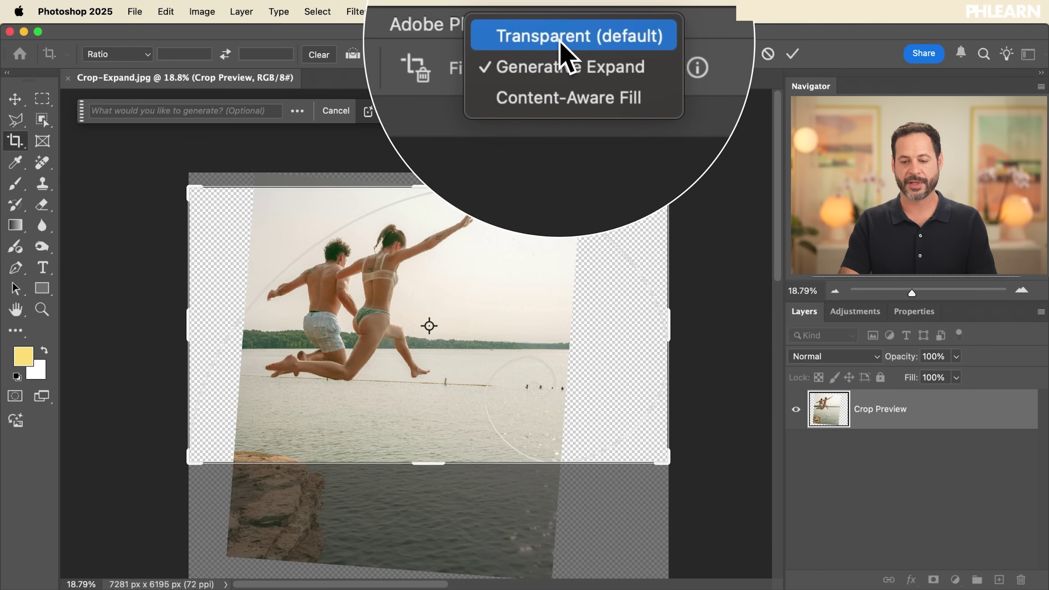
{"action": "left_click", "coordinate": [565, 58]}
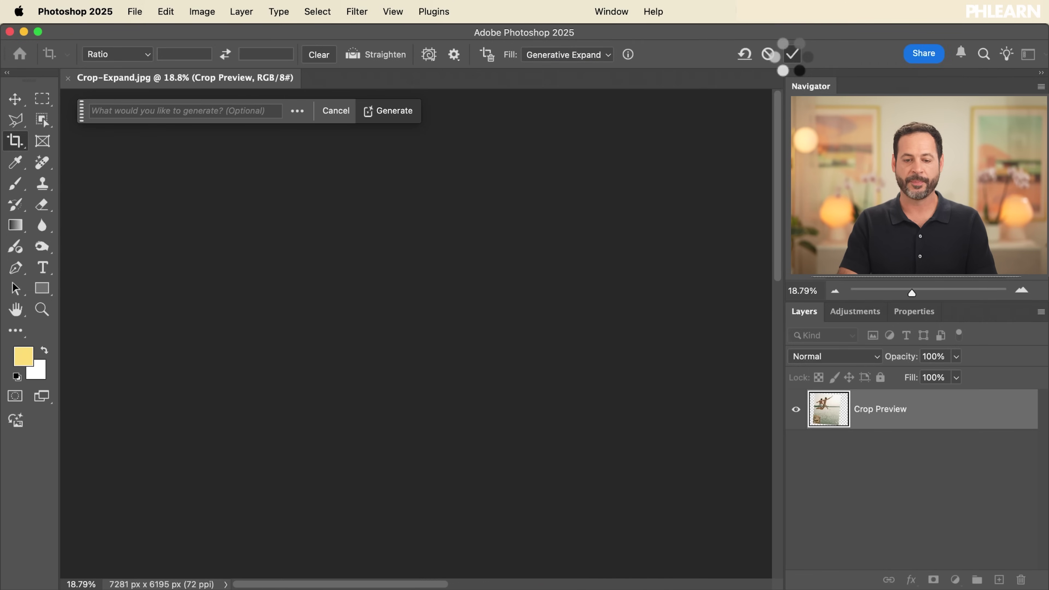
{"action": "left_click", "coordinate": [791, 54]}
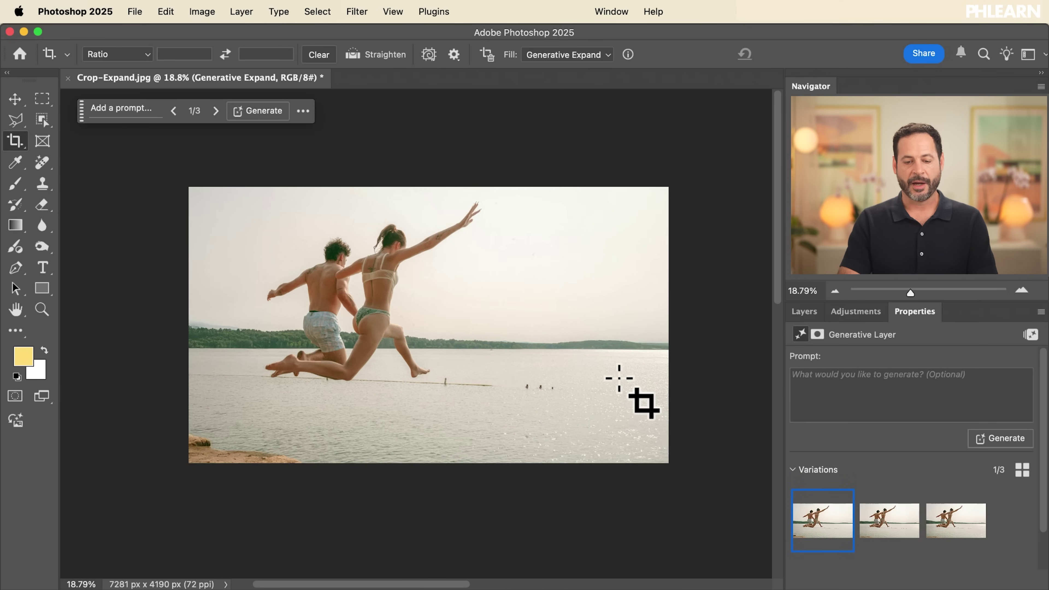
Keep the third generated variation, switch the crop overlay to Golden Spiral, and start a new crop
{"action": "left_click", "coordinate": [883, 517]}
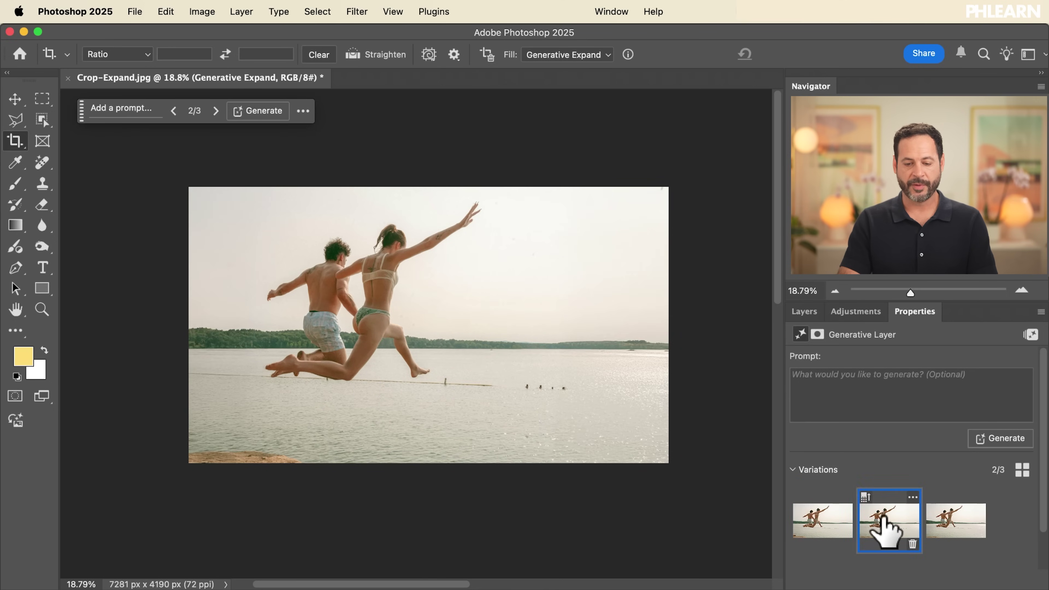
{"action": "left_click", "coordinate": [941, 521]}
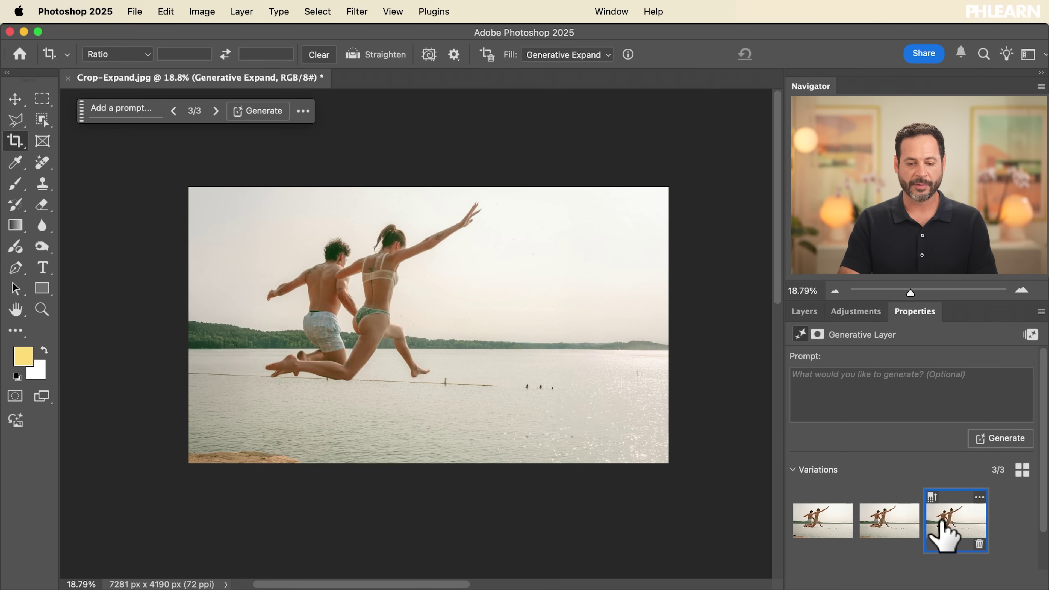
{"action": "left_click", "coordinate": [430, 54]}
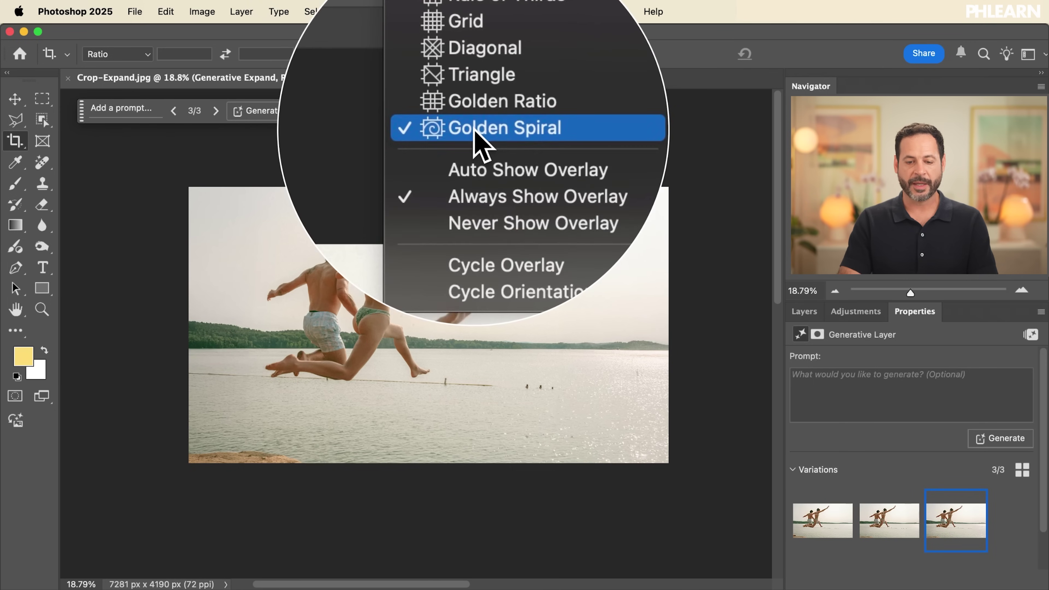
{"action": "left_click", "coordinate": [475, 129]}
{"action": "left_click", "coordinate": [433, 277]}
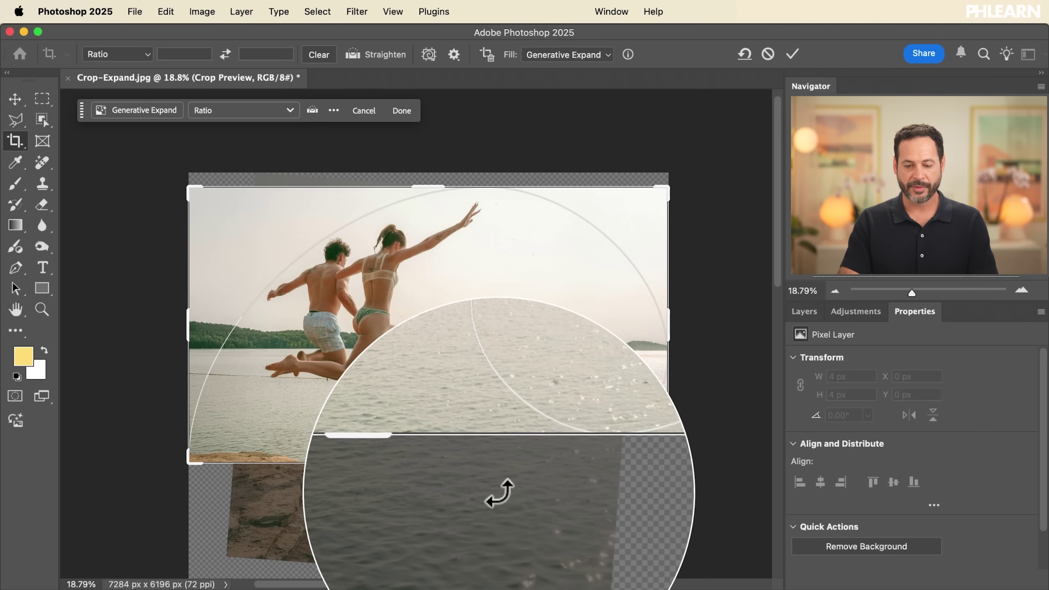
Extend the crop upward, shift the photo up and right, and generate the fill
{"action": "mouse_move", "coordinate": [429, 187]}
{"action": "left_mouse_down"}
{"action": "mouse_move", "coordinate": [430, 165]}
{"action": "mouse_move", "coordinate": [431, 178]}
{"action": "left_mouse_up"}
{"action": "left_click_drag", "start_coordinate": [431, 295], "coordinate": [435, 291]}
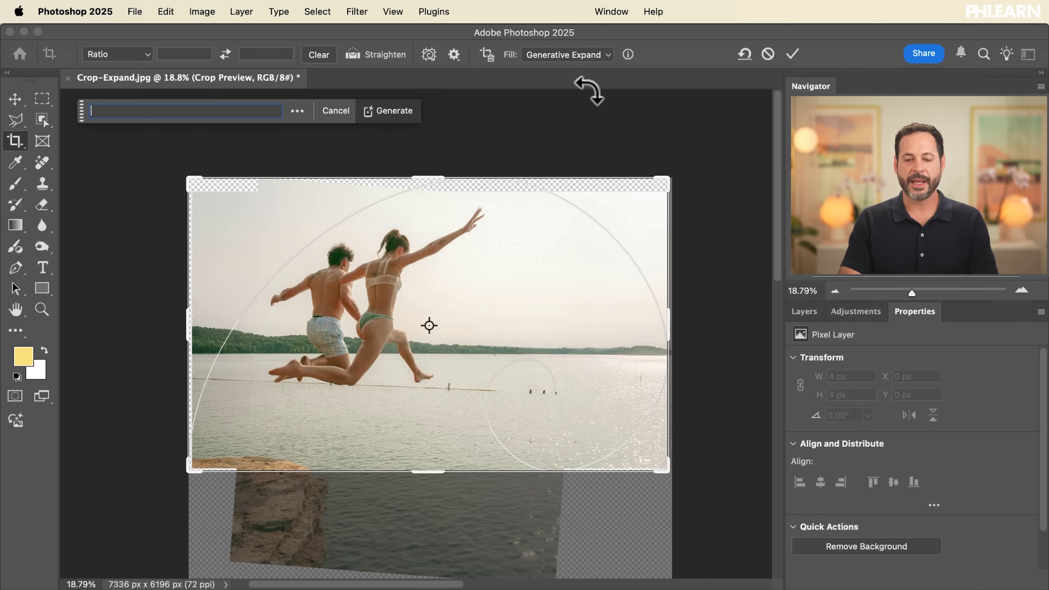
{"action": "left_click", "coordinate": [399, 116]}
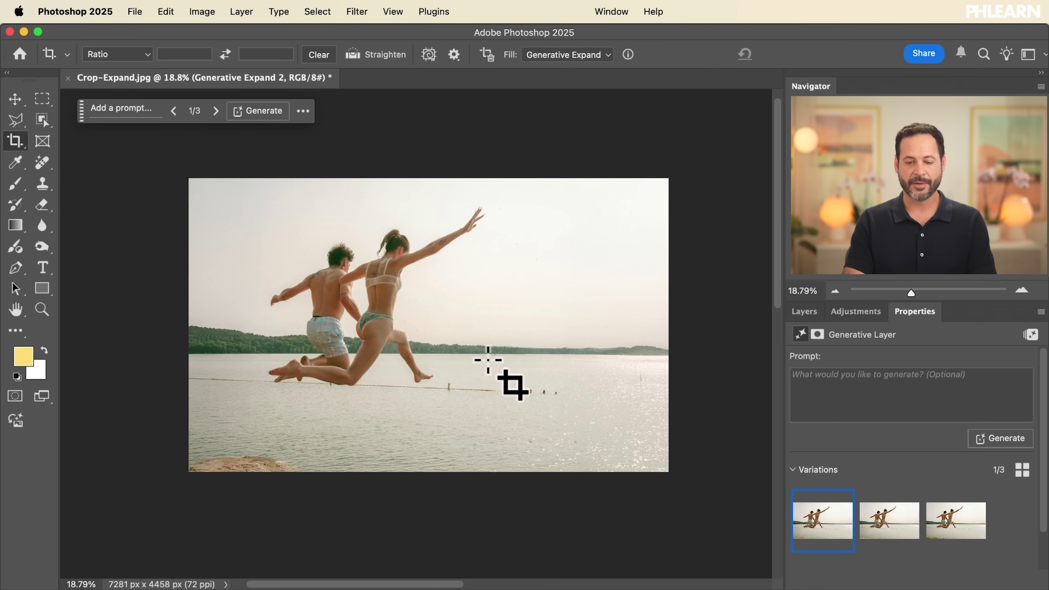
Preview variations 2 and 3, then keep the first variation of the second expansion
{"action": "left_click", "coordinate": [890, 521]}
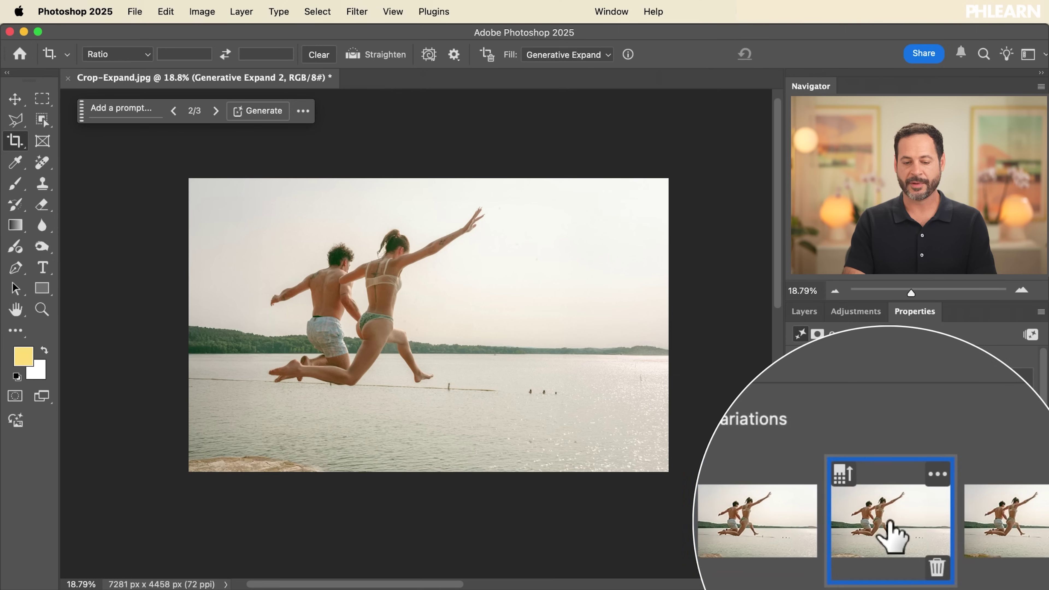
{"action": "left_click", "coordinate": [957, 523]}
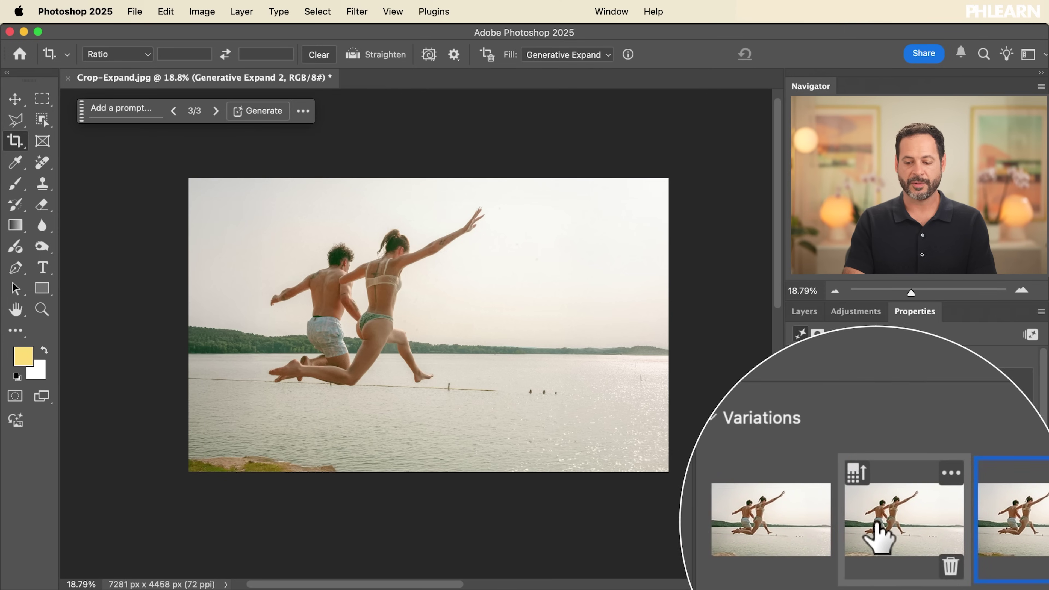
{"action": "left_click", "coordinate": [820, 523]}
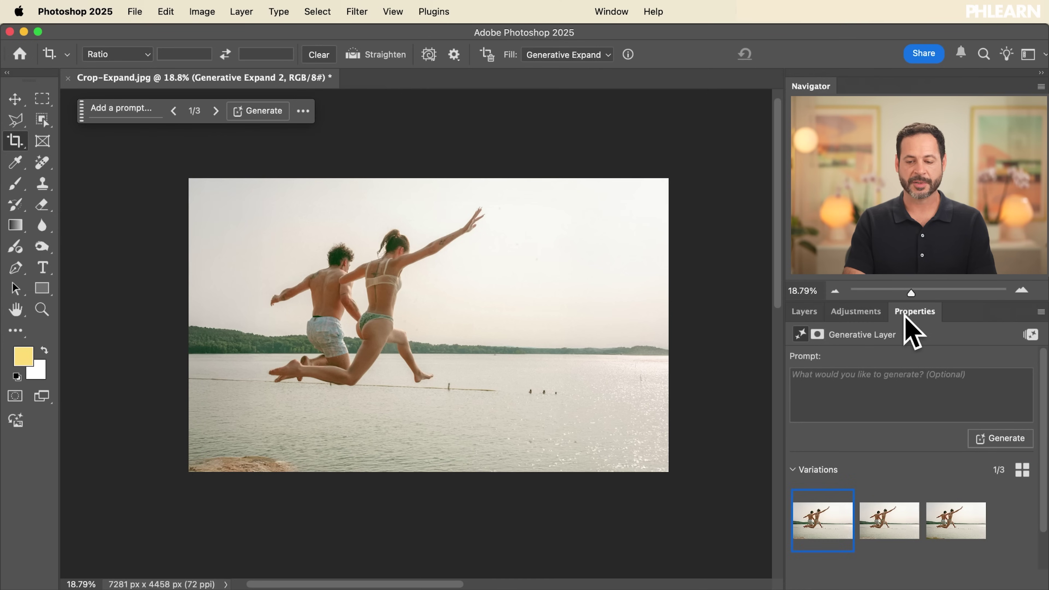
In the Layers panel, hide and re-show the second Generative Expand layer to compare
{"action": "left_click", "coordinate": [804, 312]}
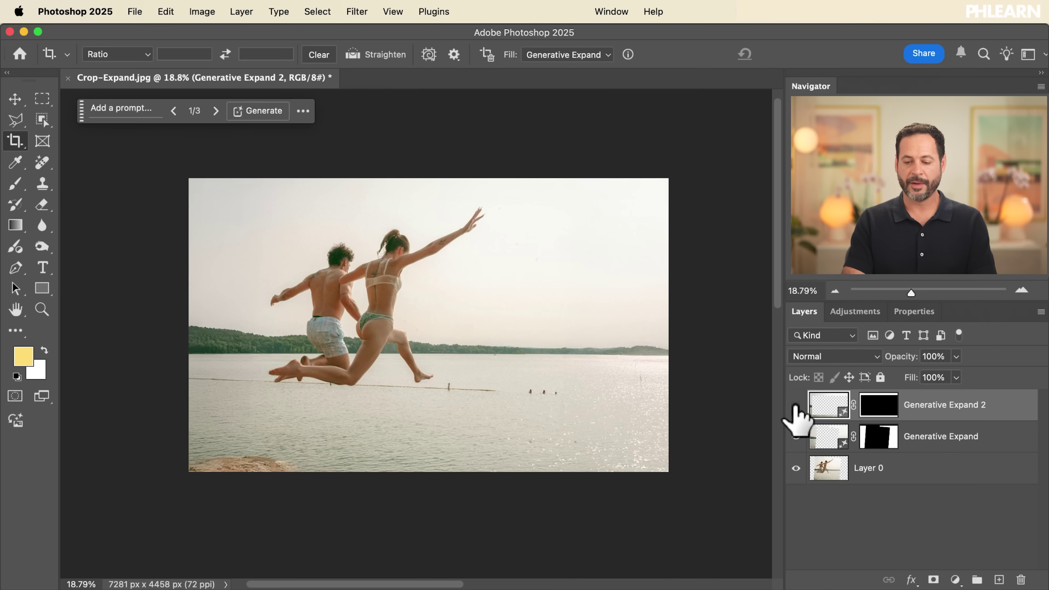
{"action": "left_click", "coordinate": [796, 437]}
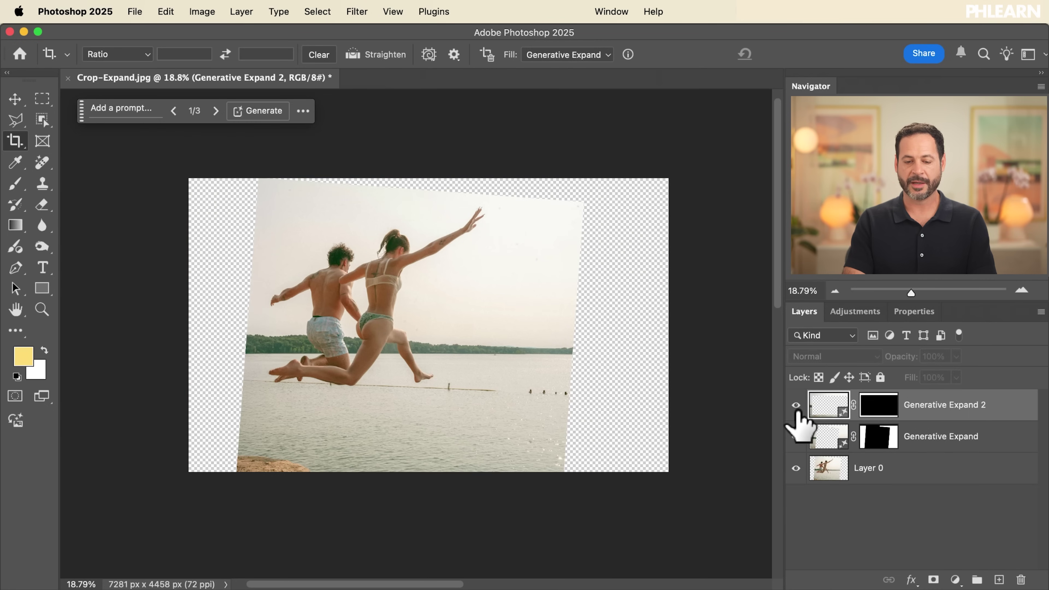
{"action": "left_click", "coordinate": [796, 434]}
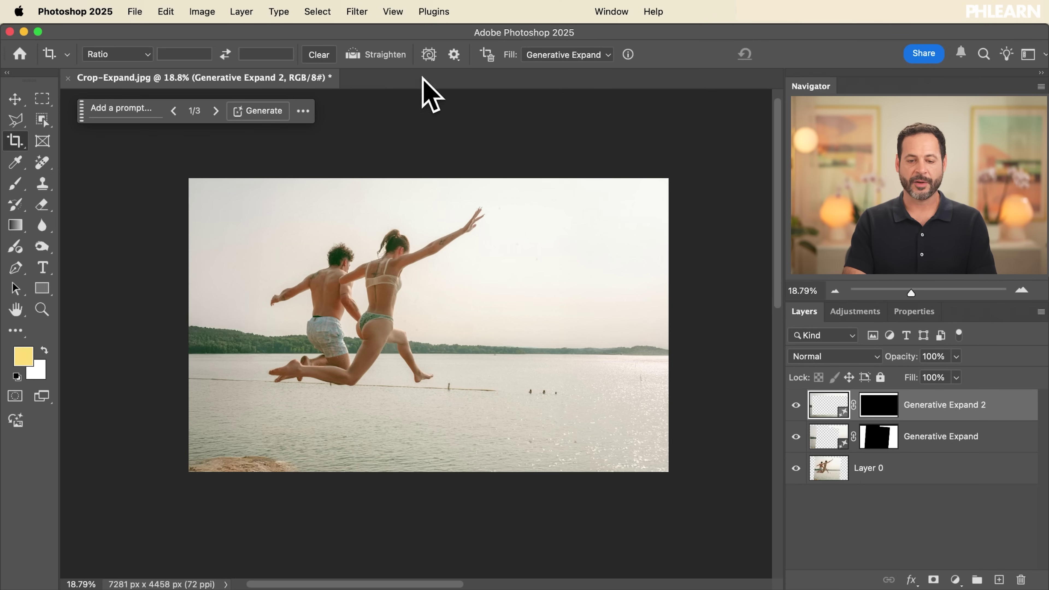
{"action": "left_click", "coordinate": [428, 54]}
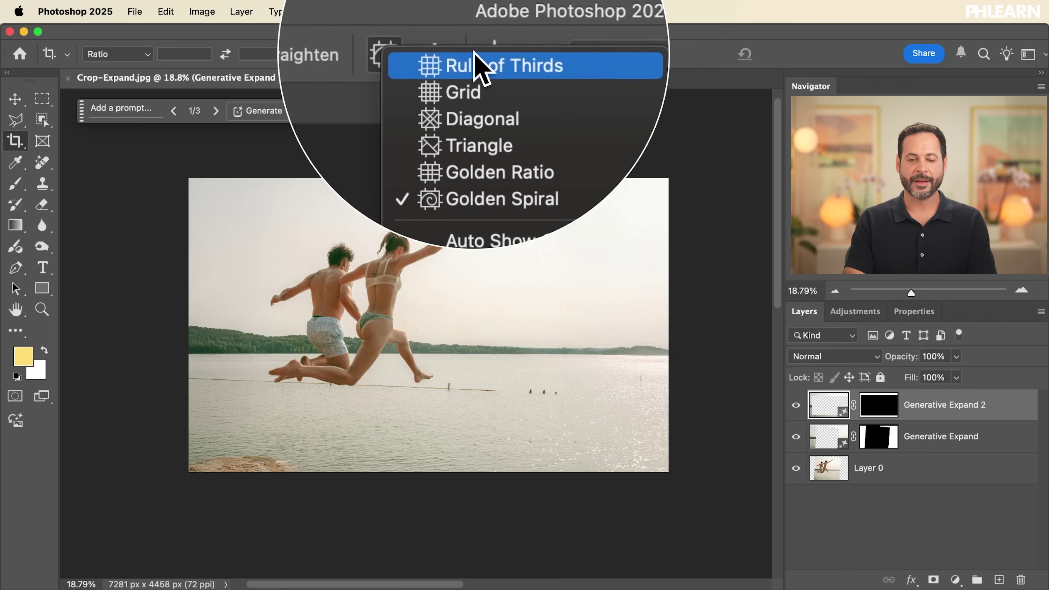
Set the Rule of Thirds overlay, start a new crop past the photo's corner, and move the photo down
{"action": "left_click", "coordinate": [475, 69]}
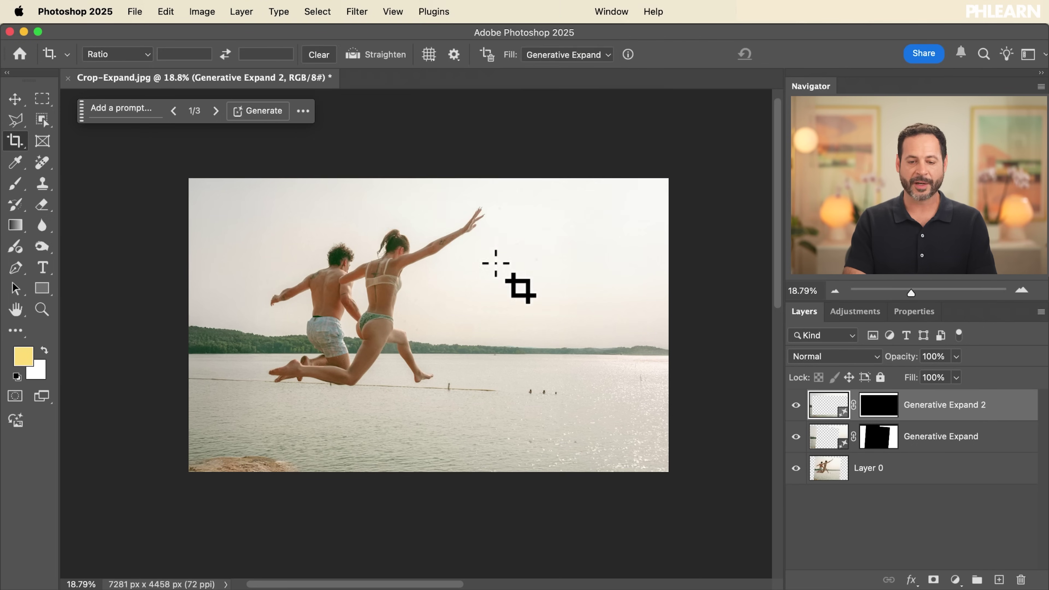
{"action": "left_click", "coordinate": [419, 314]}
{"action": "left_click_drag", "start_coordinate": [663, 477], "coordinate": [667, 508]}
{"action": "left_click_drag", "start_coordinate": [623, 441], "coordinate": [590, 443]}
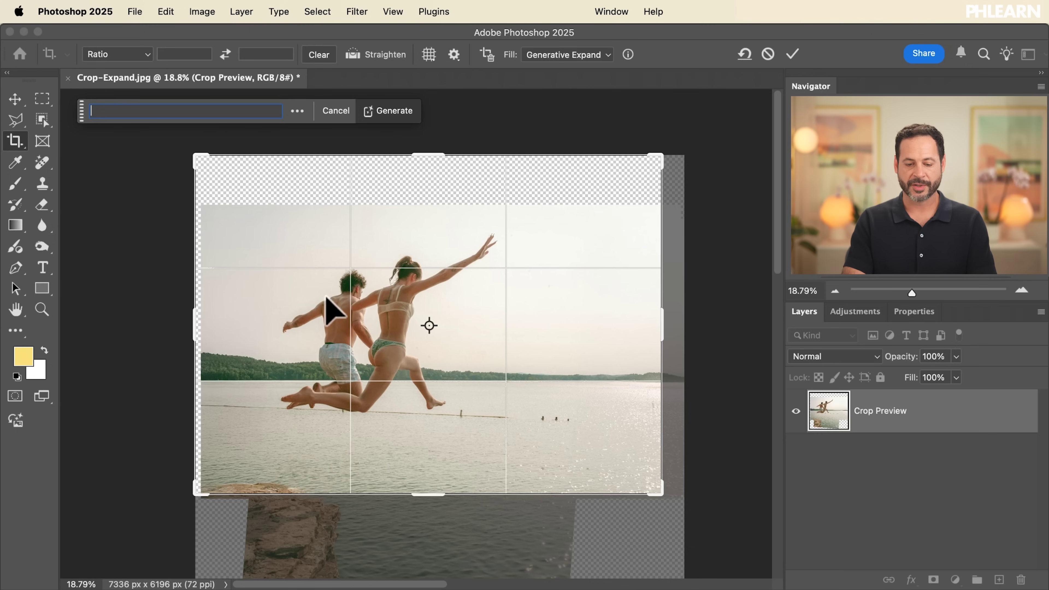
Lock the crop to 1:1 square, enlarge and reposition it, and commit to generate the fill
{"action": "left_click", "coordinate": [148, 55]}
{"action": "left_click", "coordinate": [135, 104]}
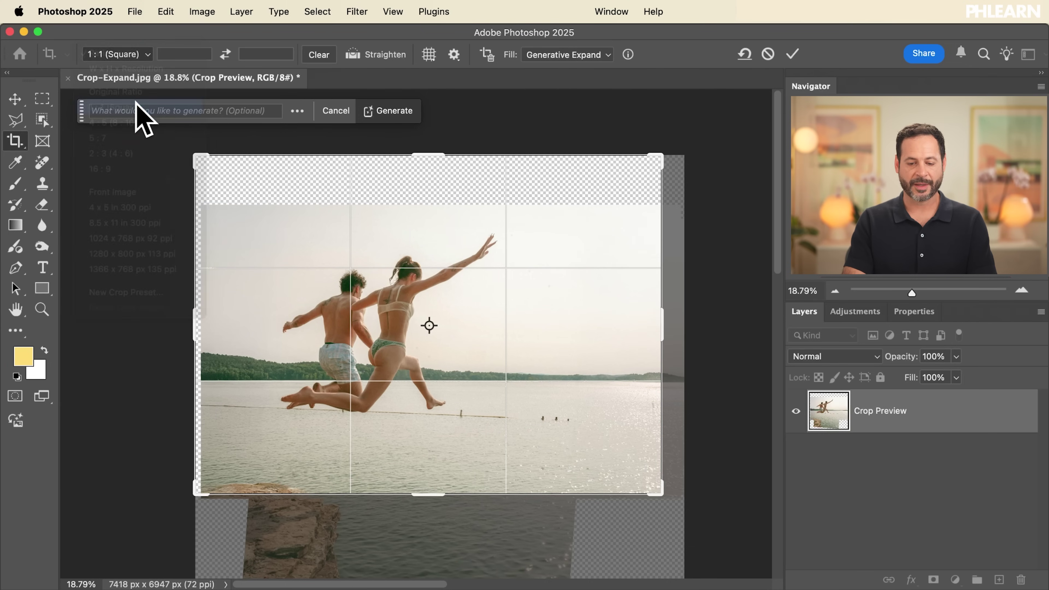
{"action": "mouse_move", "coordinate": [590, 492]}
{"action": "left_mouse_down"}
{"action": "mouse_move", "coordinate": [609, 499]}
{"action": "mouse_move", "coordinate": [594, 495]}
{"action": "left_mouse_up"}
{"action": "left_click_drag", "start_coordinate": [519, 388], "coordinate": [537, 412]}
{"action": "left_click_drag", "start_coordinate": [425, 273], "coordinate": [444, 289]}
{"action": "left_click", "coordinate": [791, 54]}
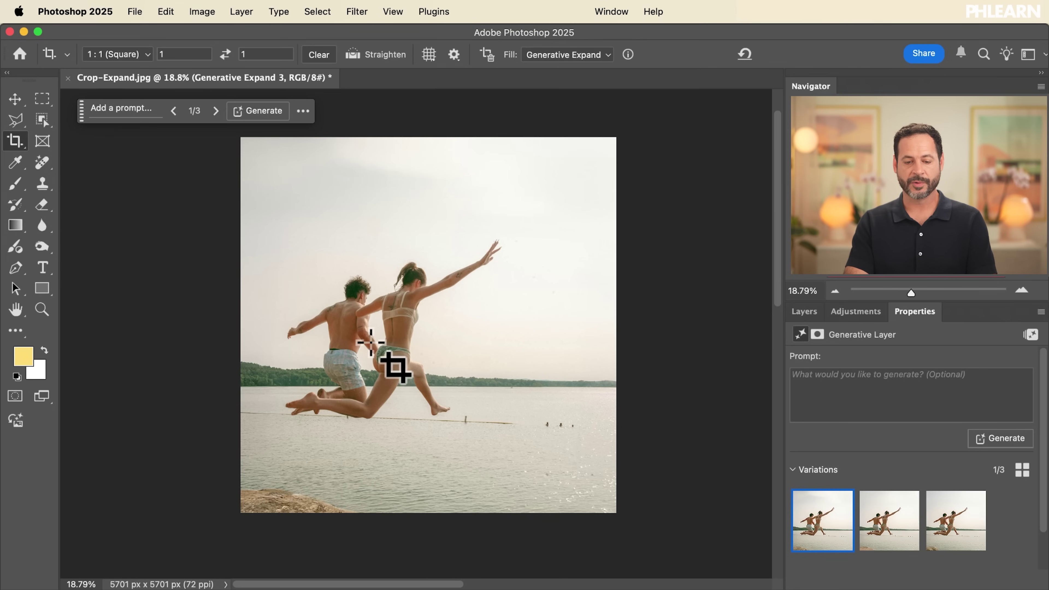
{"action": "left_click", "coordinate": [465, 341]}
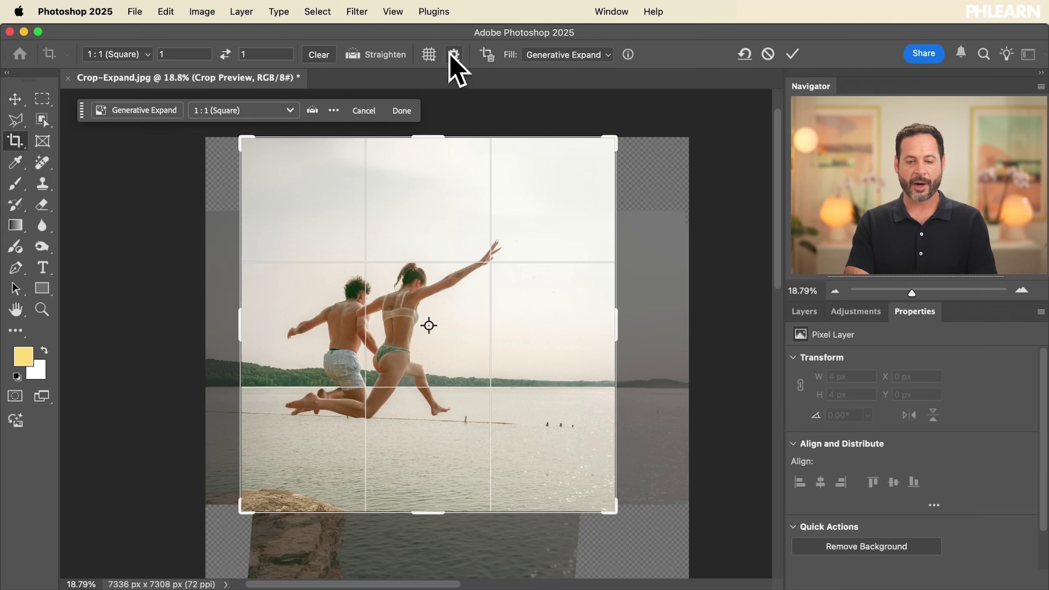
{"action": "left_click", "coordinate": [429, 54]}
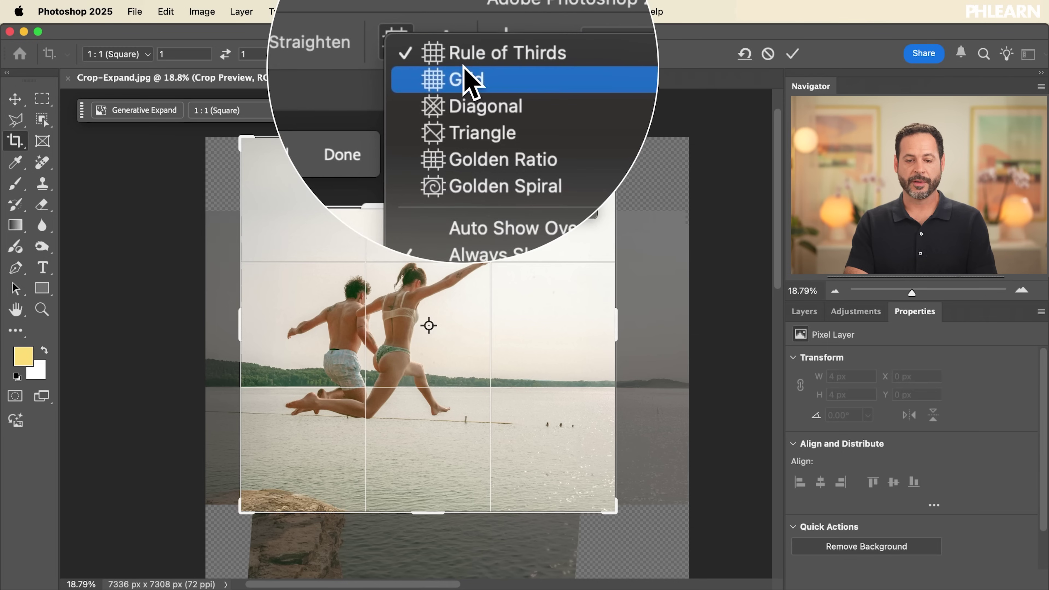
{"action": "left_click", "coordinate": [467, 77]}
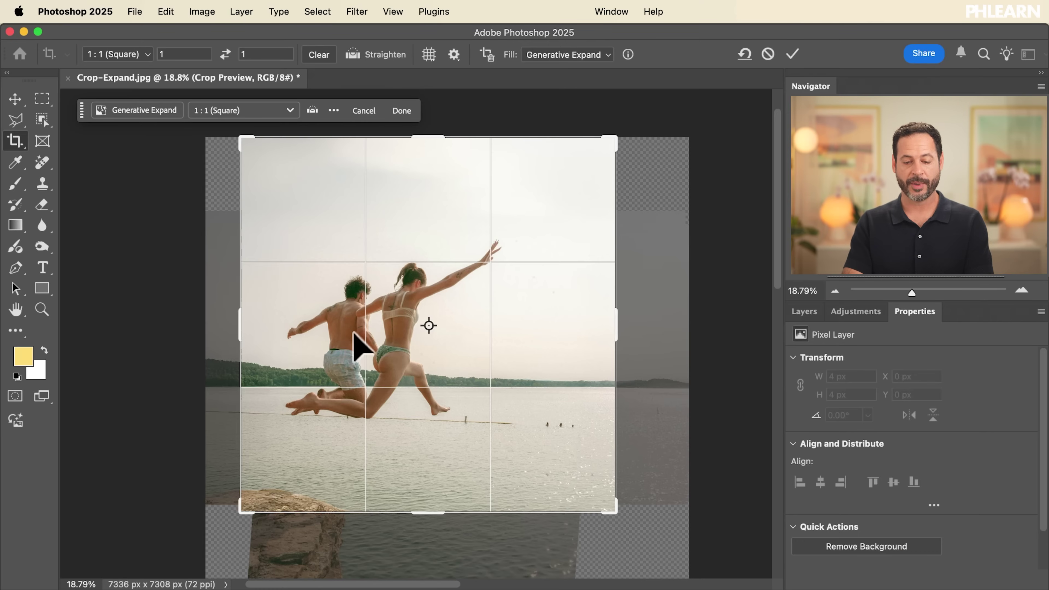
{"action": "key", "text": "Return"}
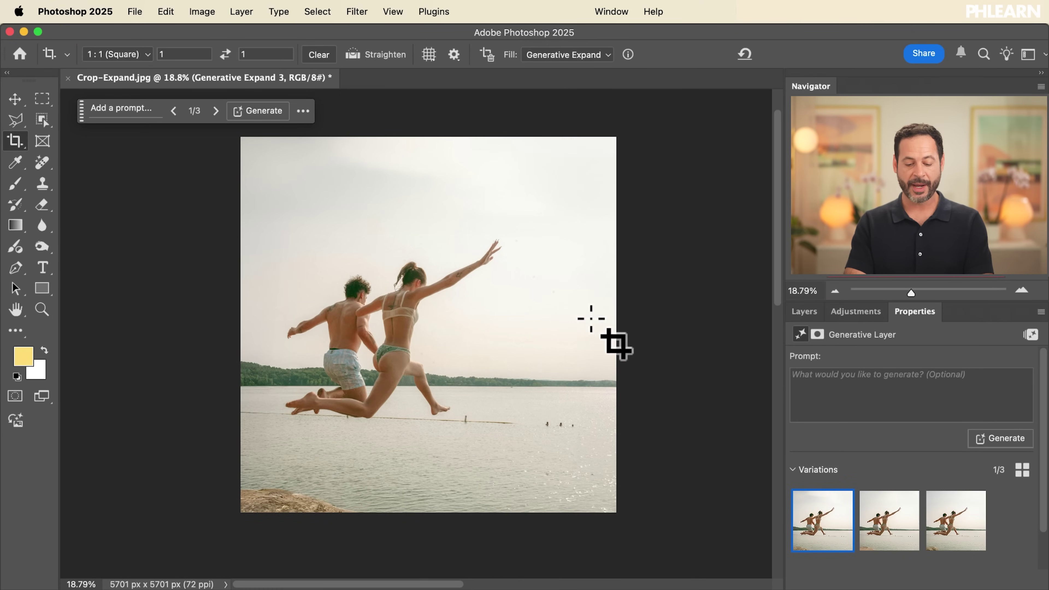
Switch to the Move tool and toggle the Generative Expand layers' visibility off and back on
{"action": "key", "text": "v"}
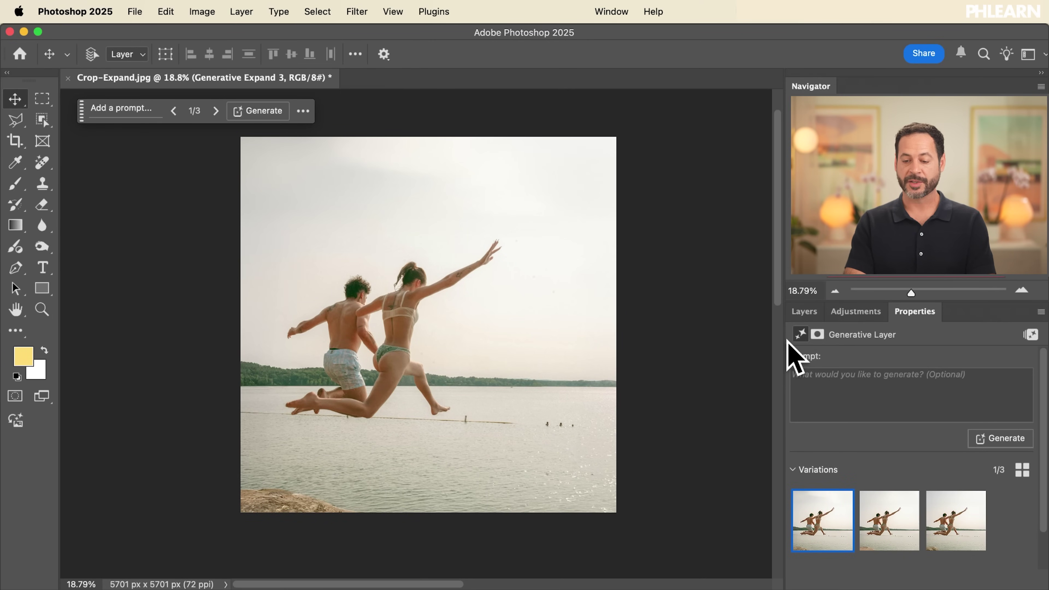
{"action": "left_click", "coordinate": [803, 312]}
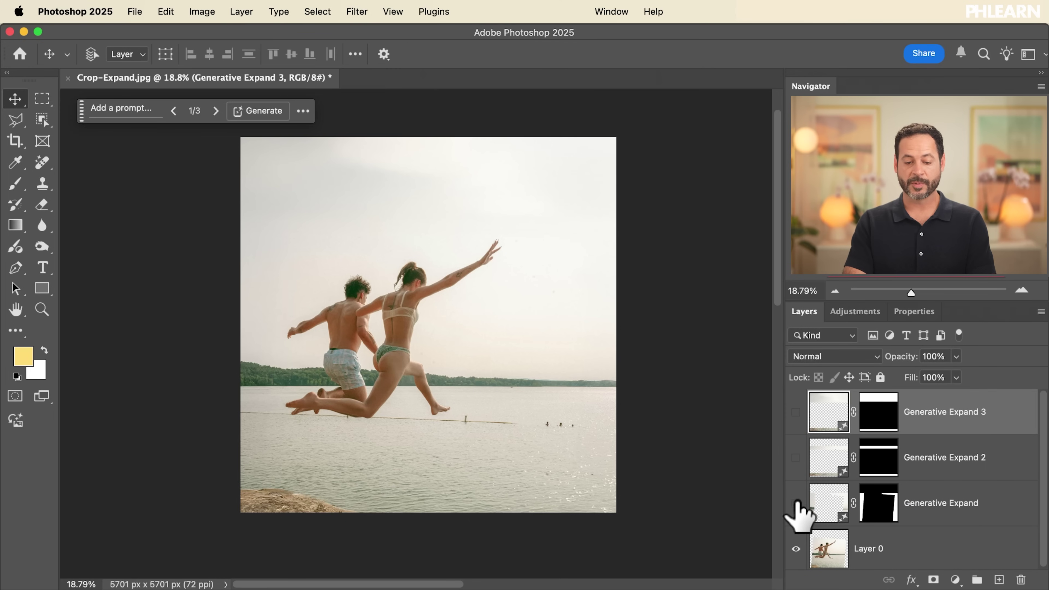
{"action": "left_click", "coordinate": [796, 503]}
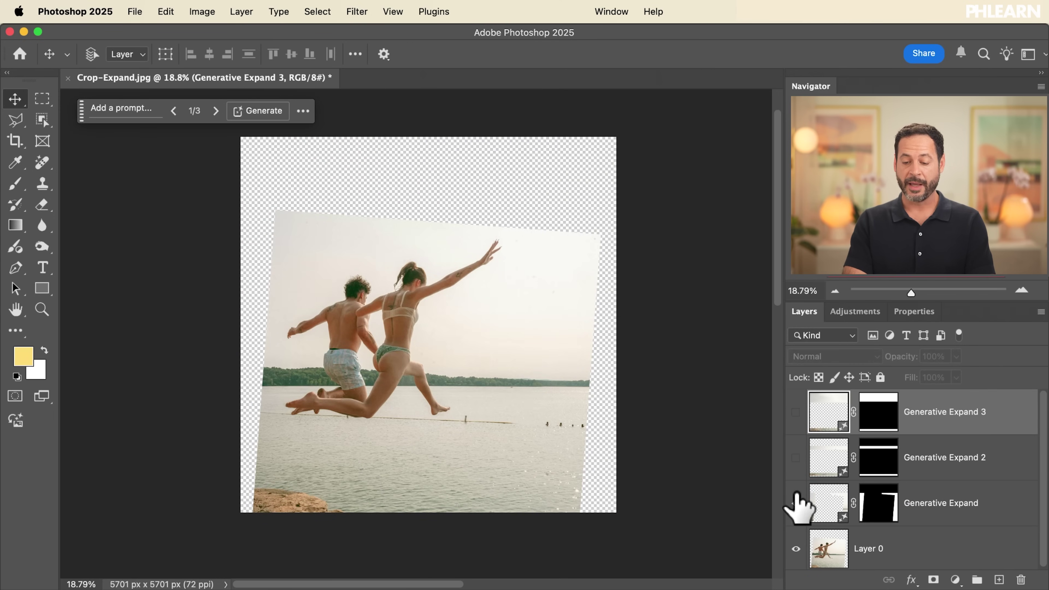
{"action": "left_click", "coordinate": [796, 412]}
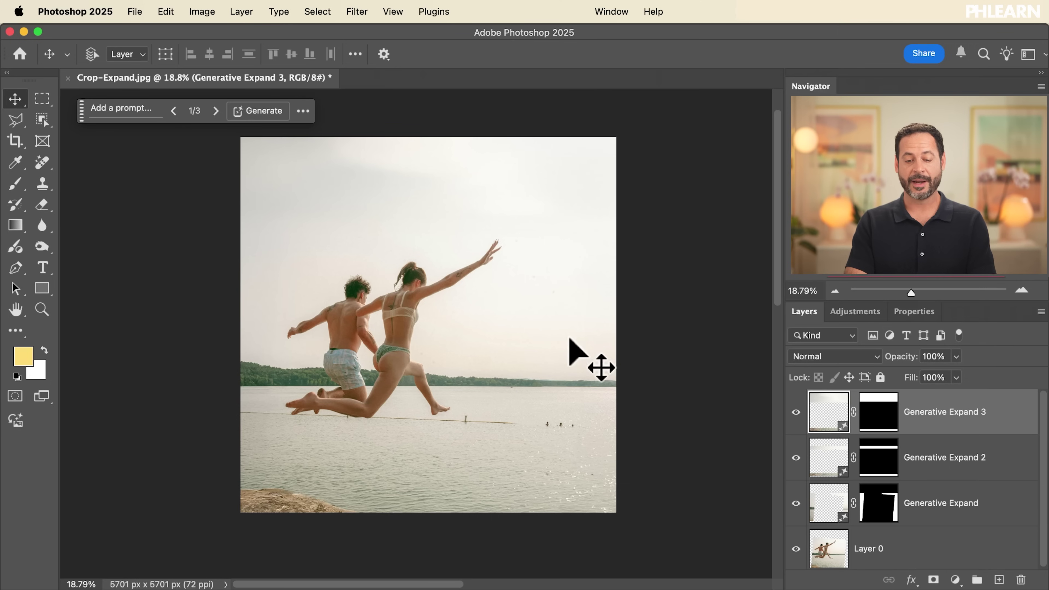
{"action": "scroll", "coordinate": [577, 339], "scroll_direction": "up", "scroll_amount": 3}
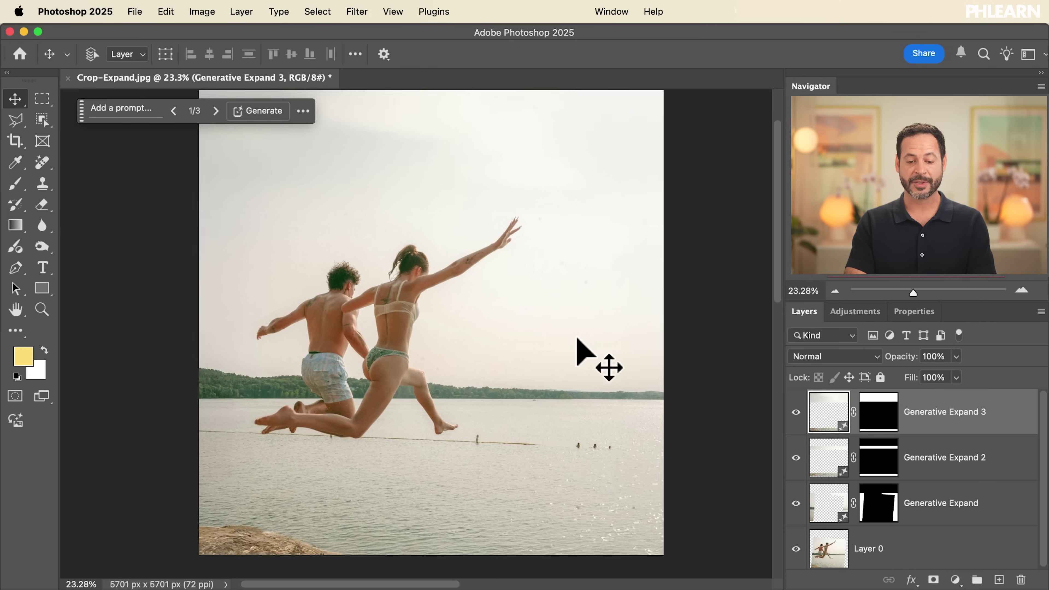
{"action": "scroll", "coordinate": [578, 339], "scroll_direction": "up", "scroll_amount": 1}
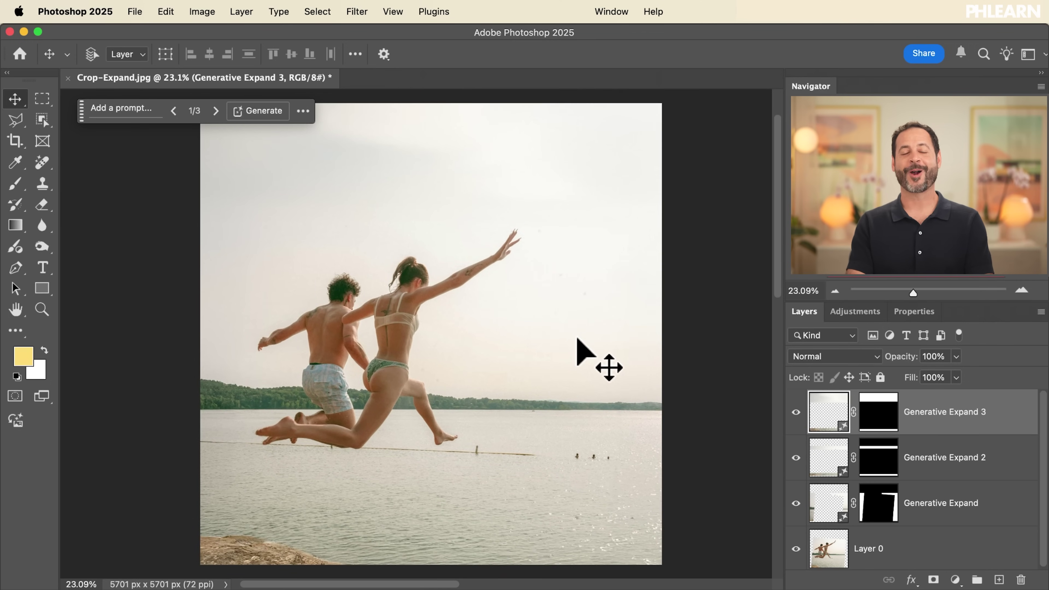